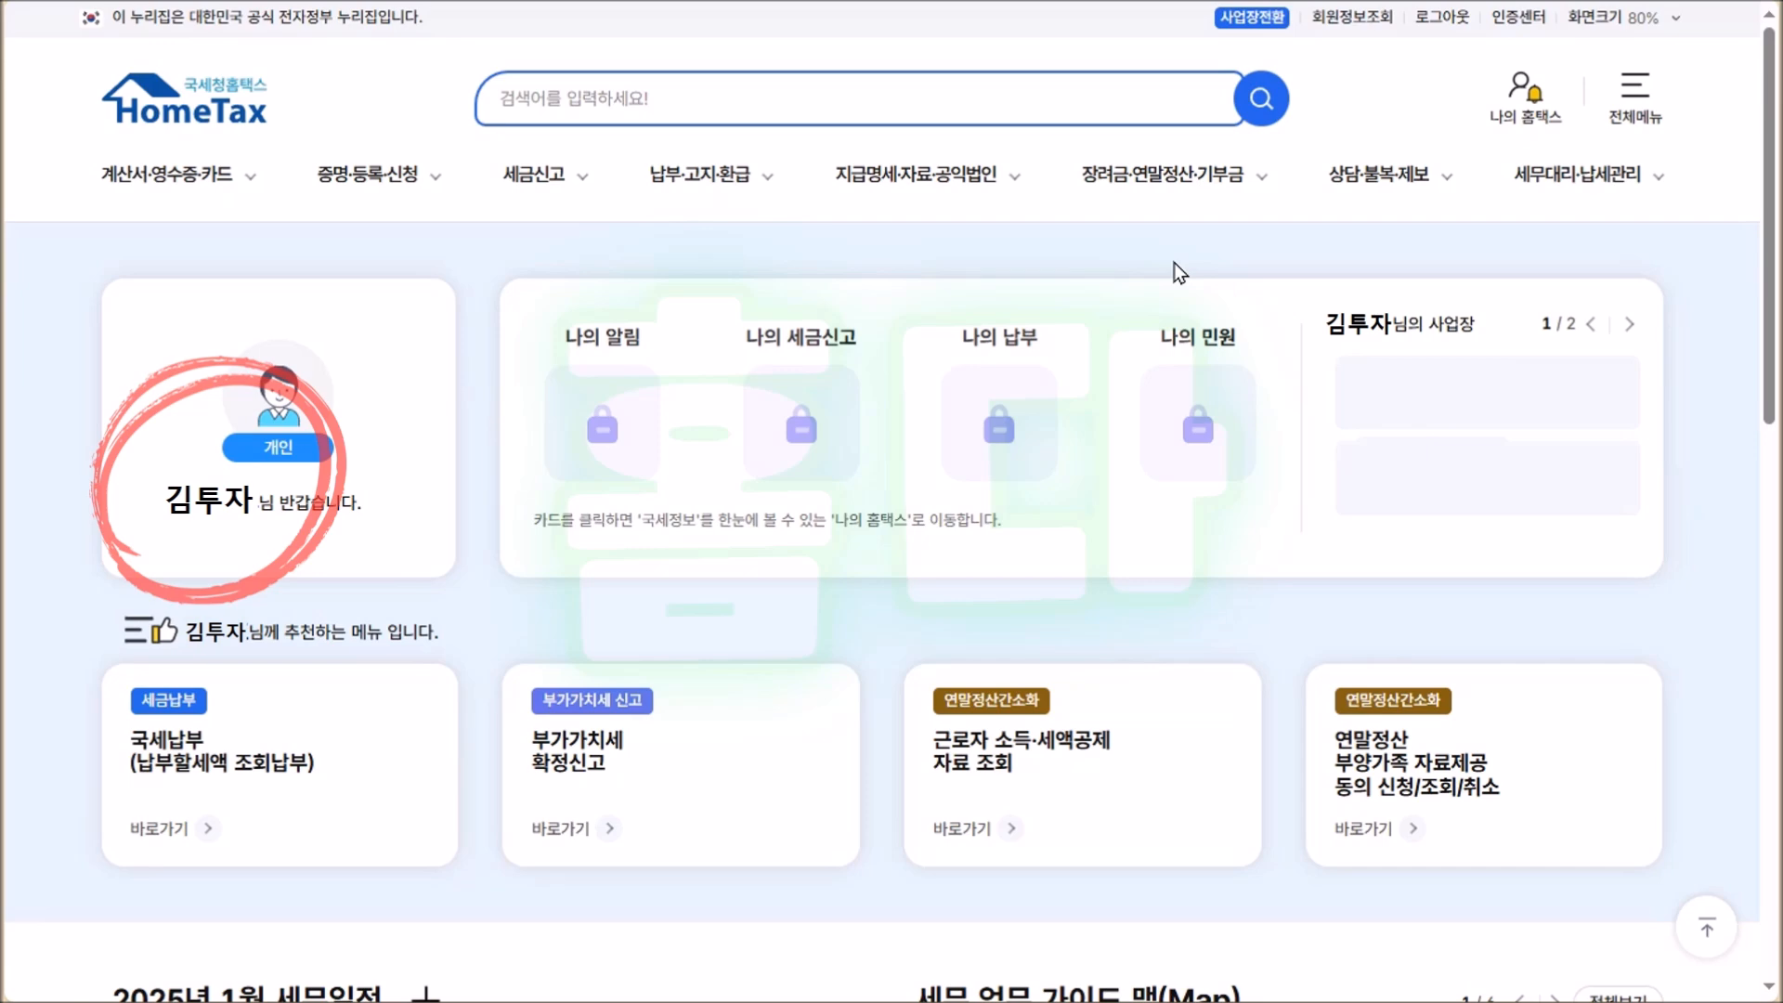
Switch the session to the 임대상가 business account through 사업장전환.
{"action": "left_click", "coordinate": [1251, 18]}
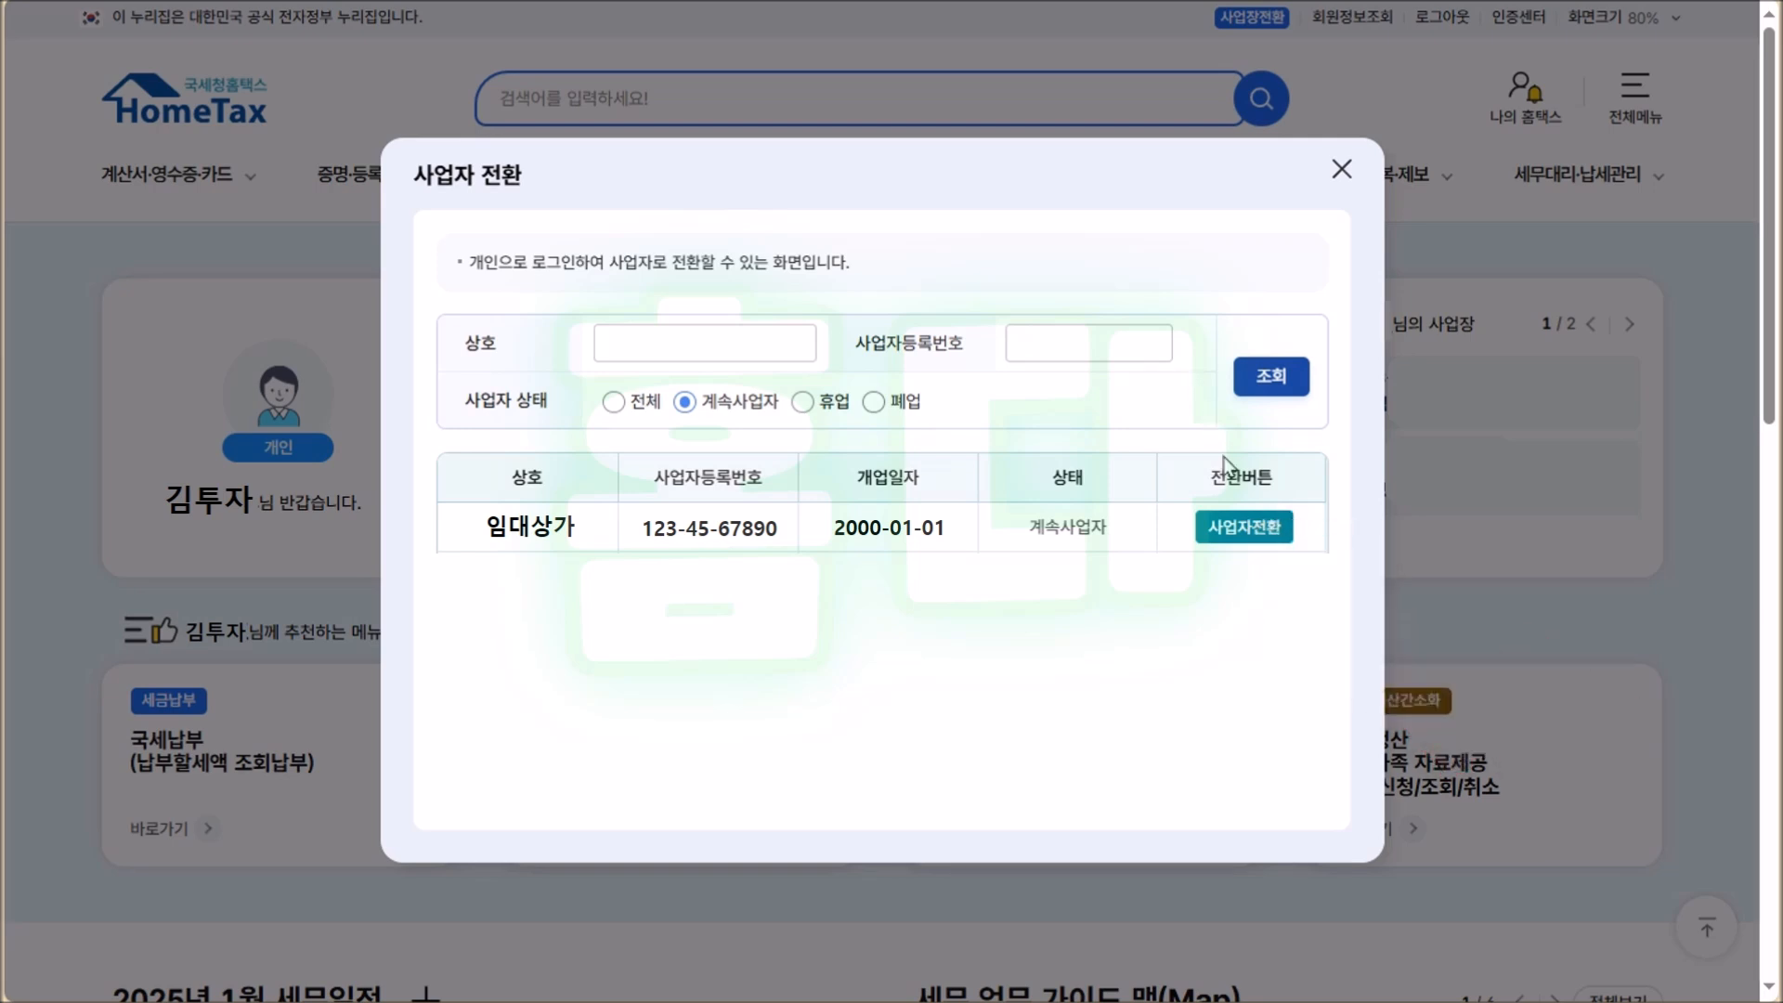
{"action": "left_click", "coordinate": [1245, 527]}
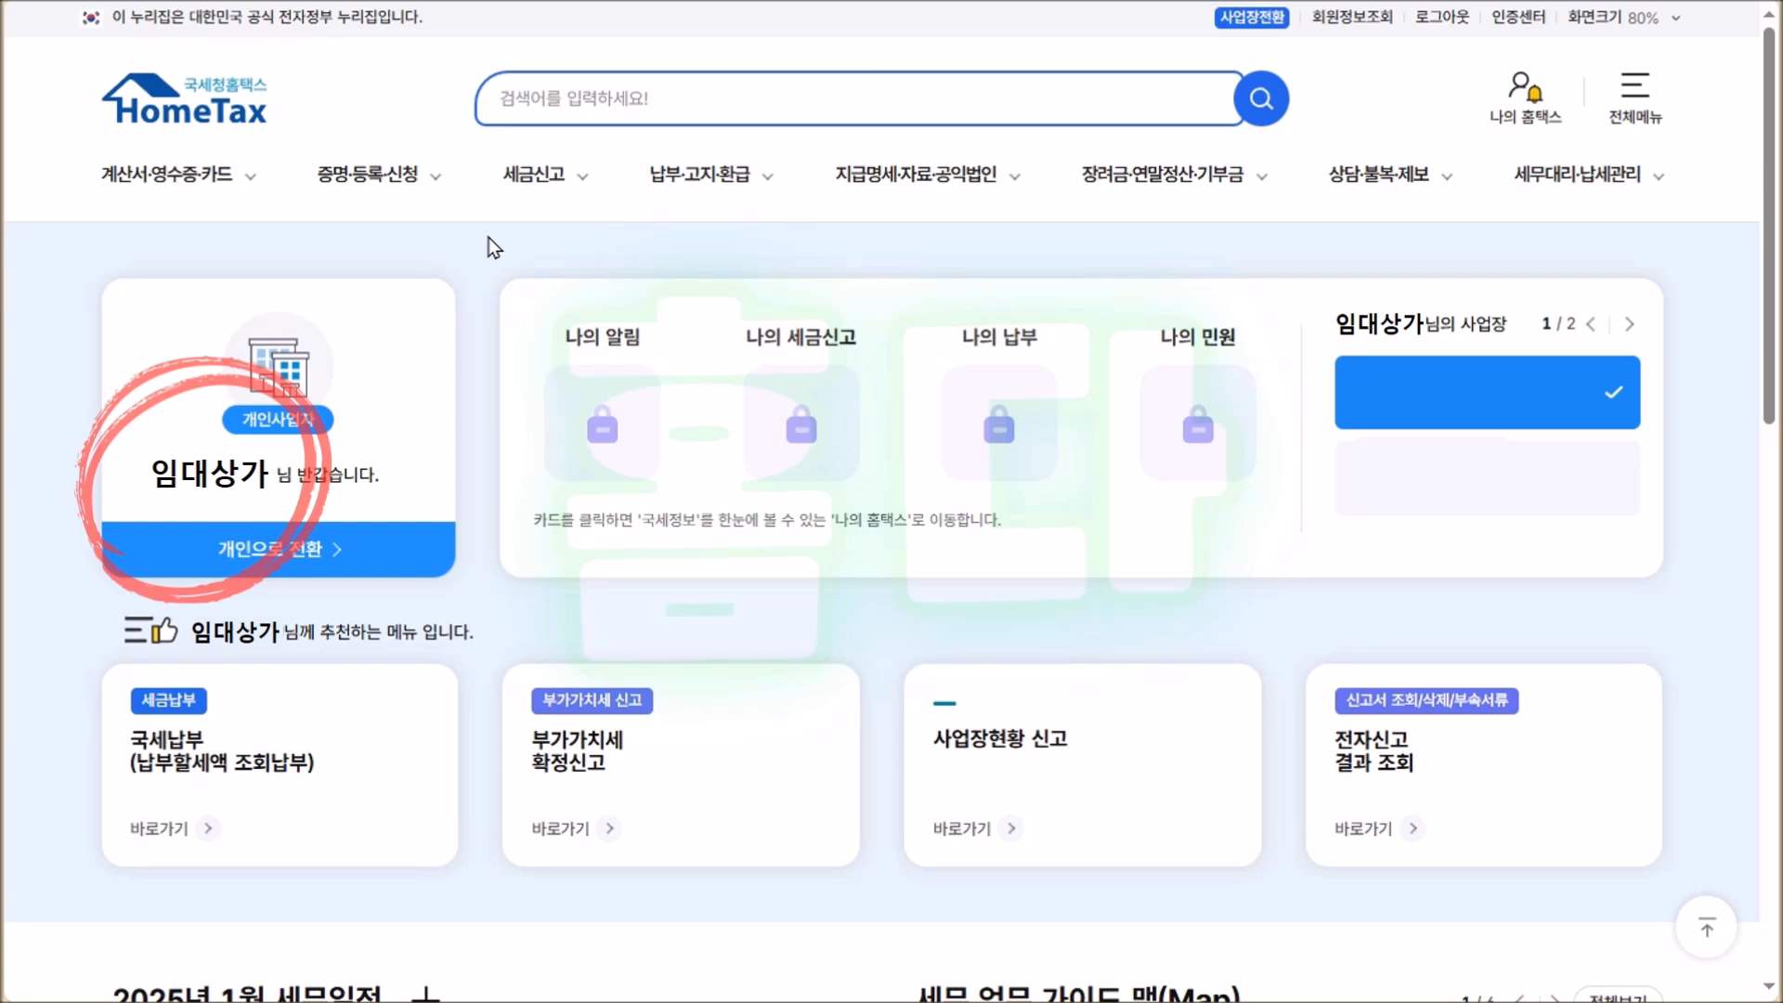
Go to 전자(세금)계산서 건별발급 under the 계산서·영수증·카드 menu.
{"action": "left_click", "coordinate": [224, 181]}
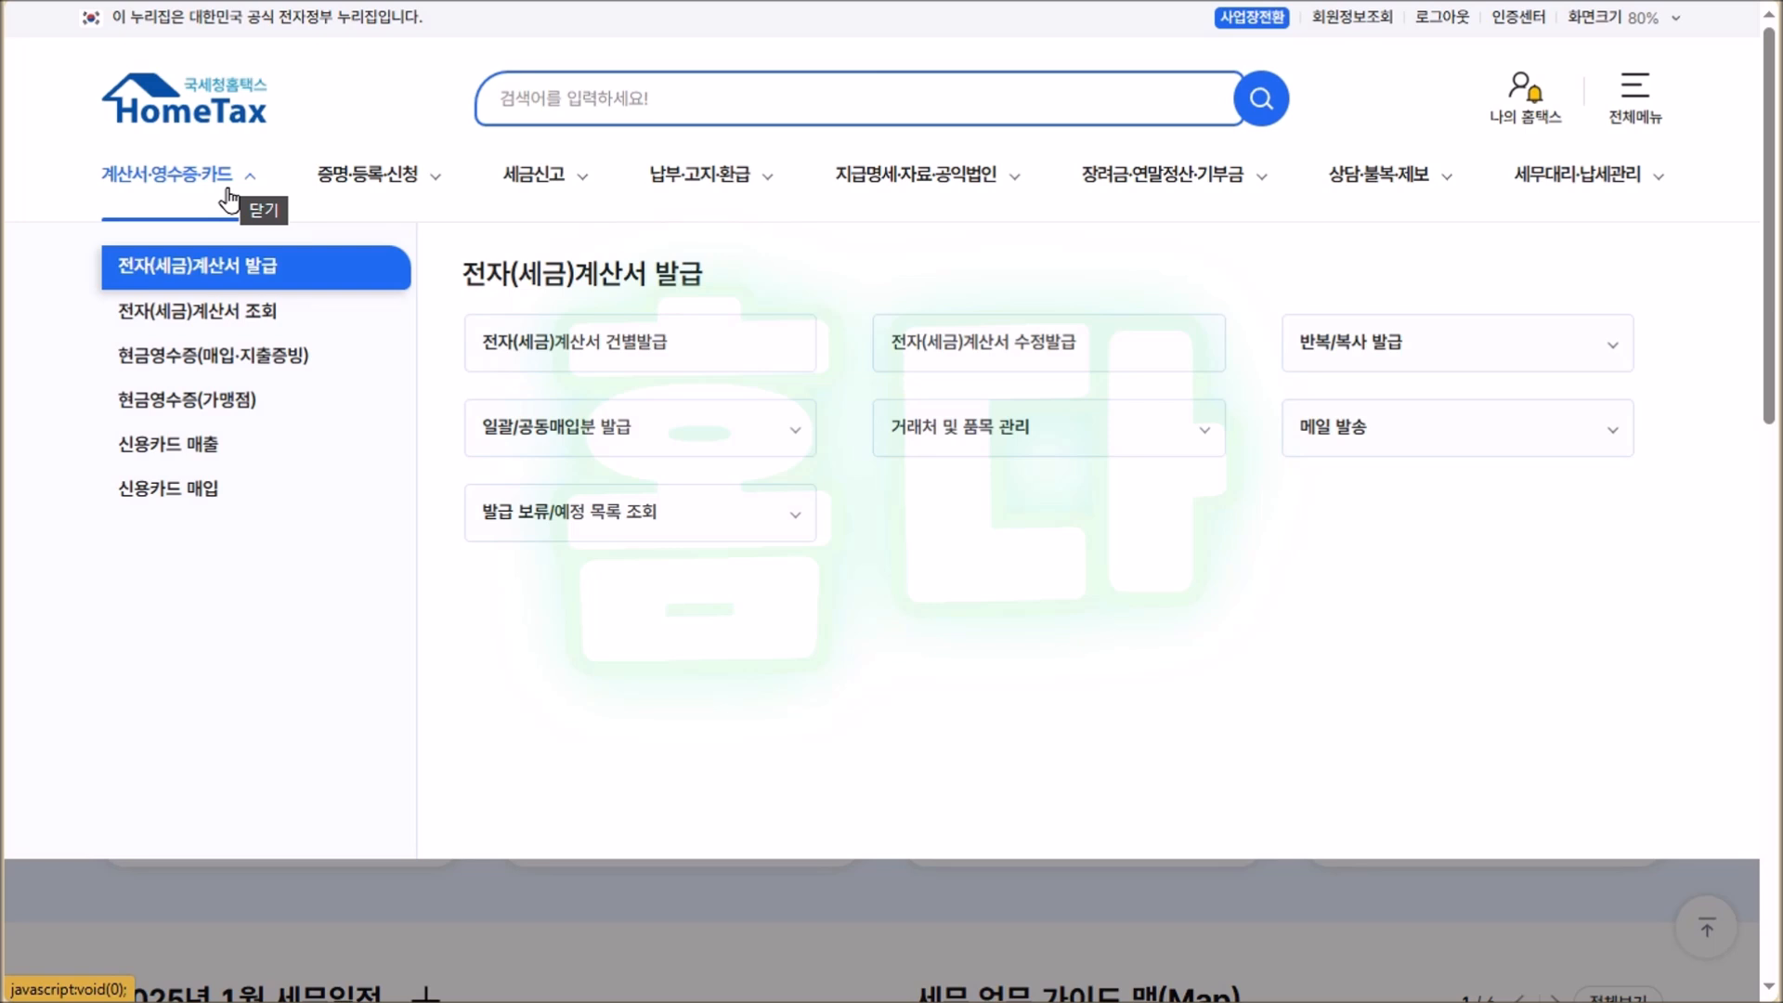
{"action": "left_click", "coordinate": [729, 351]}
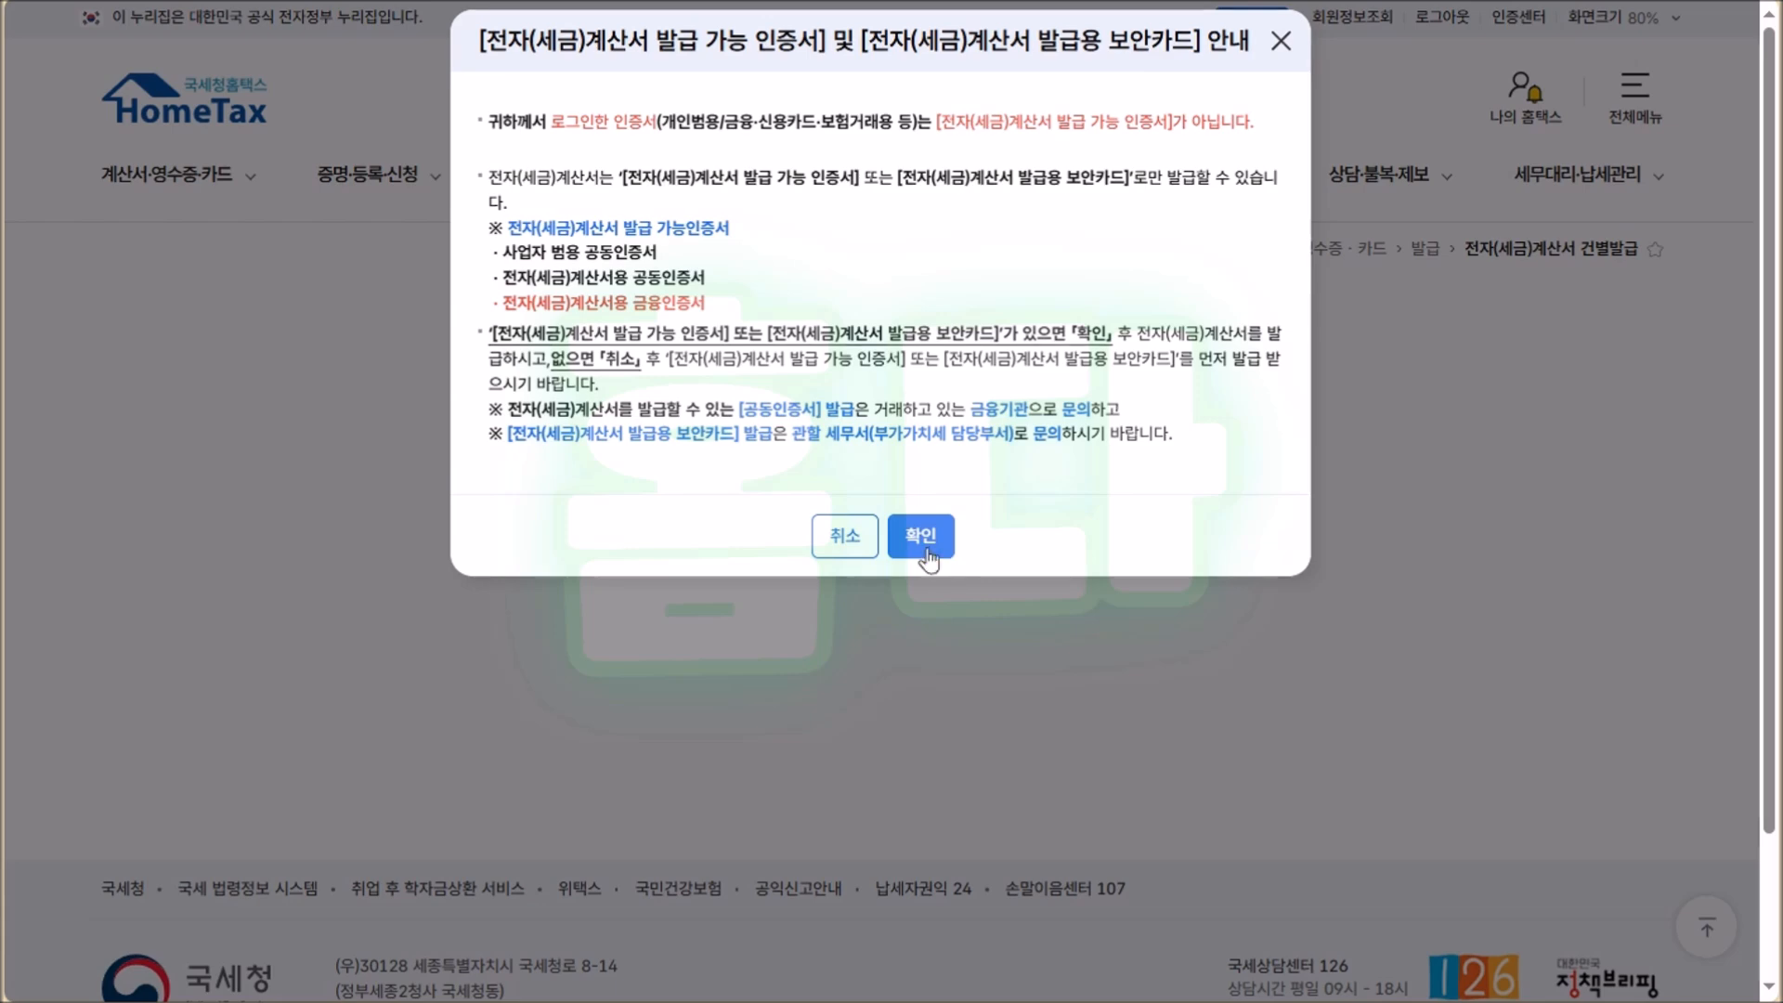
Dismiss the certificate notice and scroll down to the 공급받는자 section.
{"action": "left_click", "coordinate": [925, 538]}
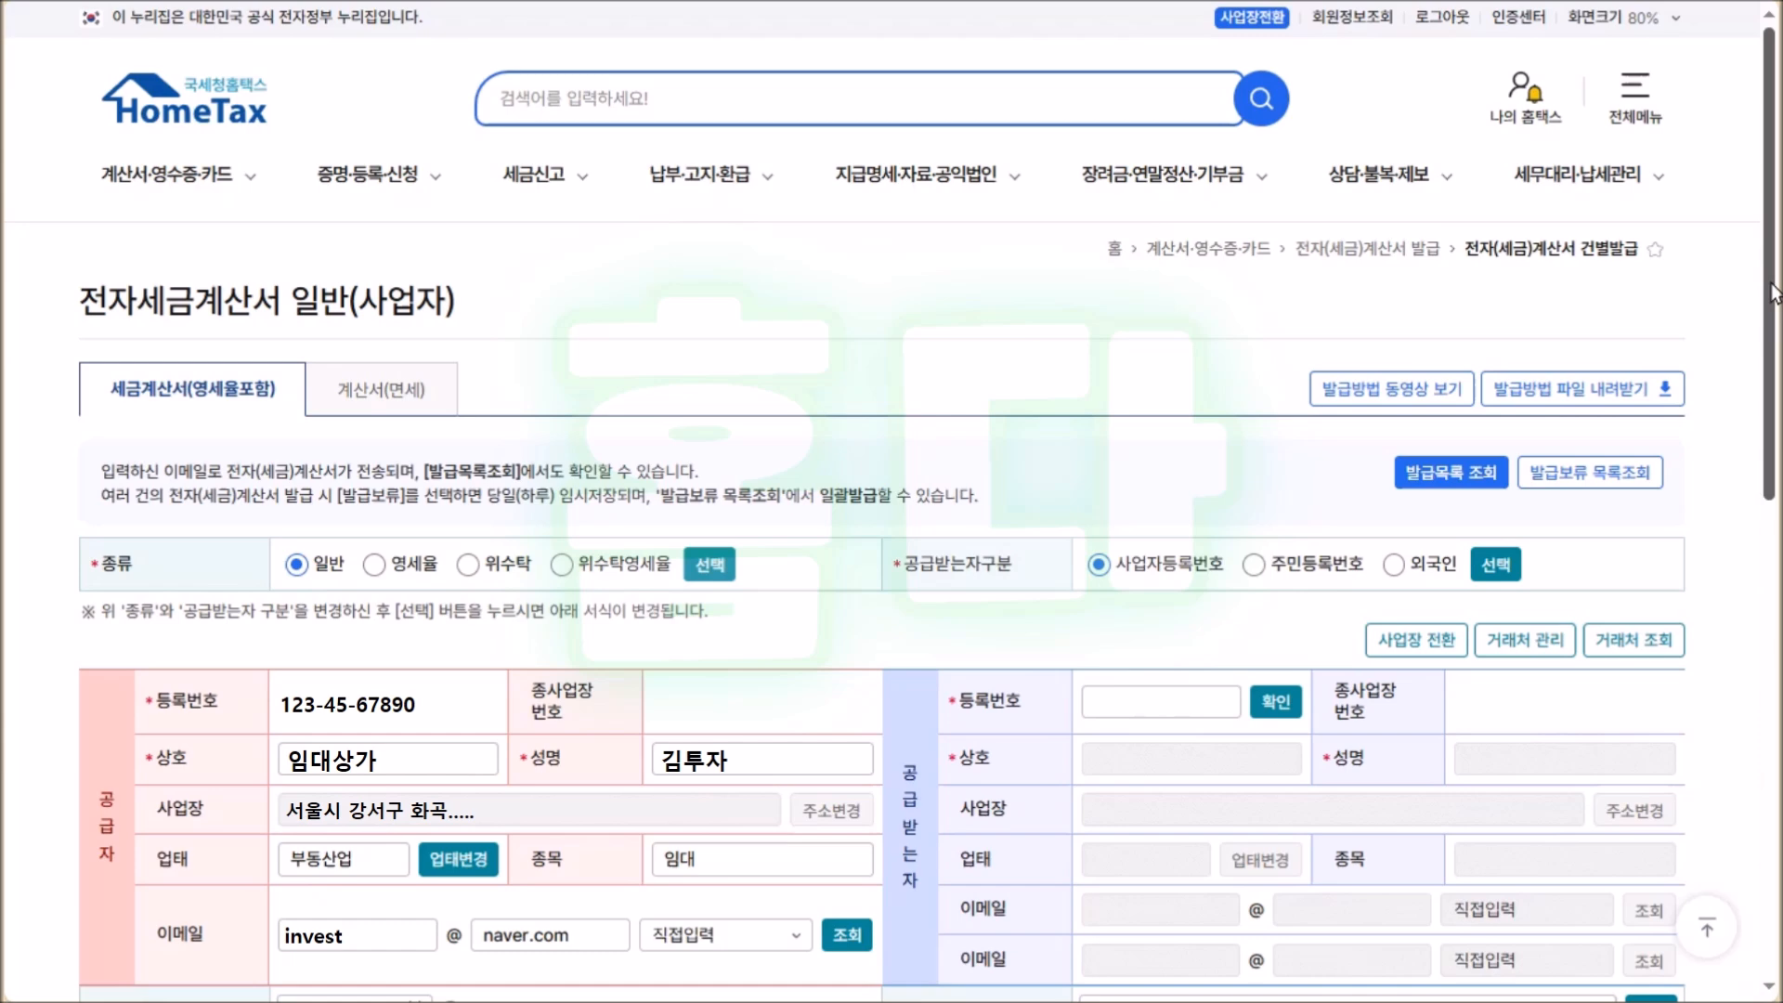
{"action": "scroll", "coordinate": [1145, 261], "scroll_direction": "down", "scroll_amount": 2}
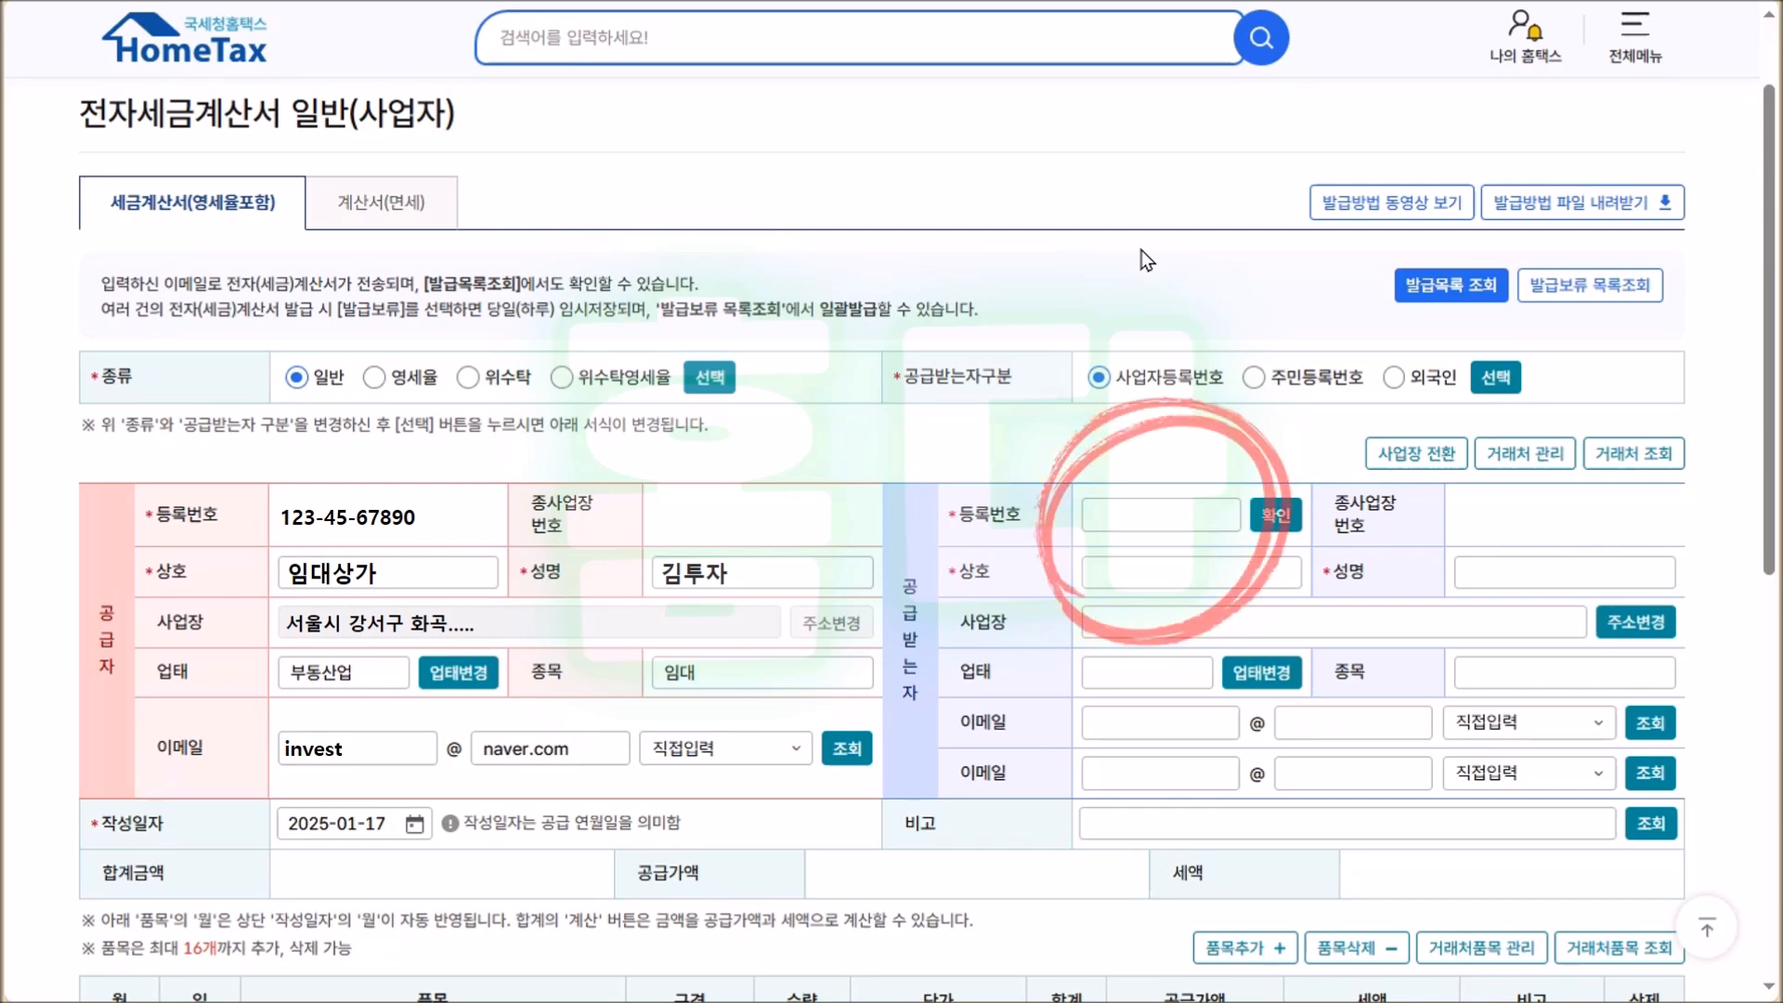
Enter the buyer's registration number and load 파티용품백화점's details into the buyer section.
{"action": "left_click", "coordinate": [1167, 504]}
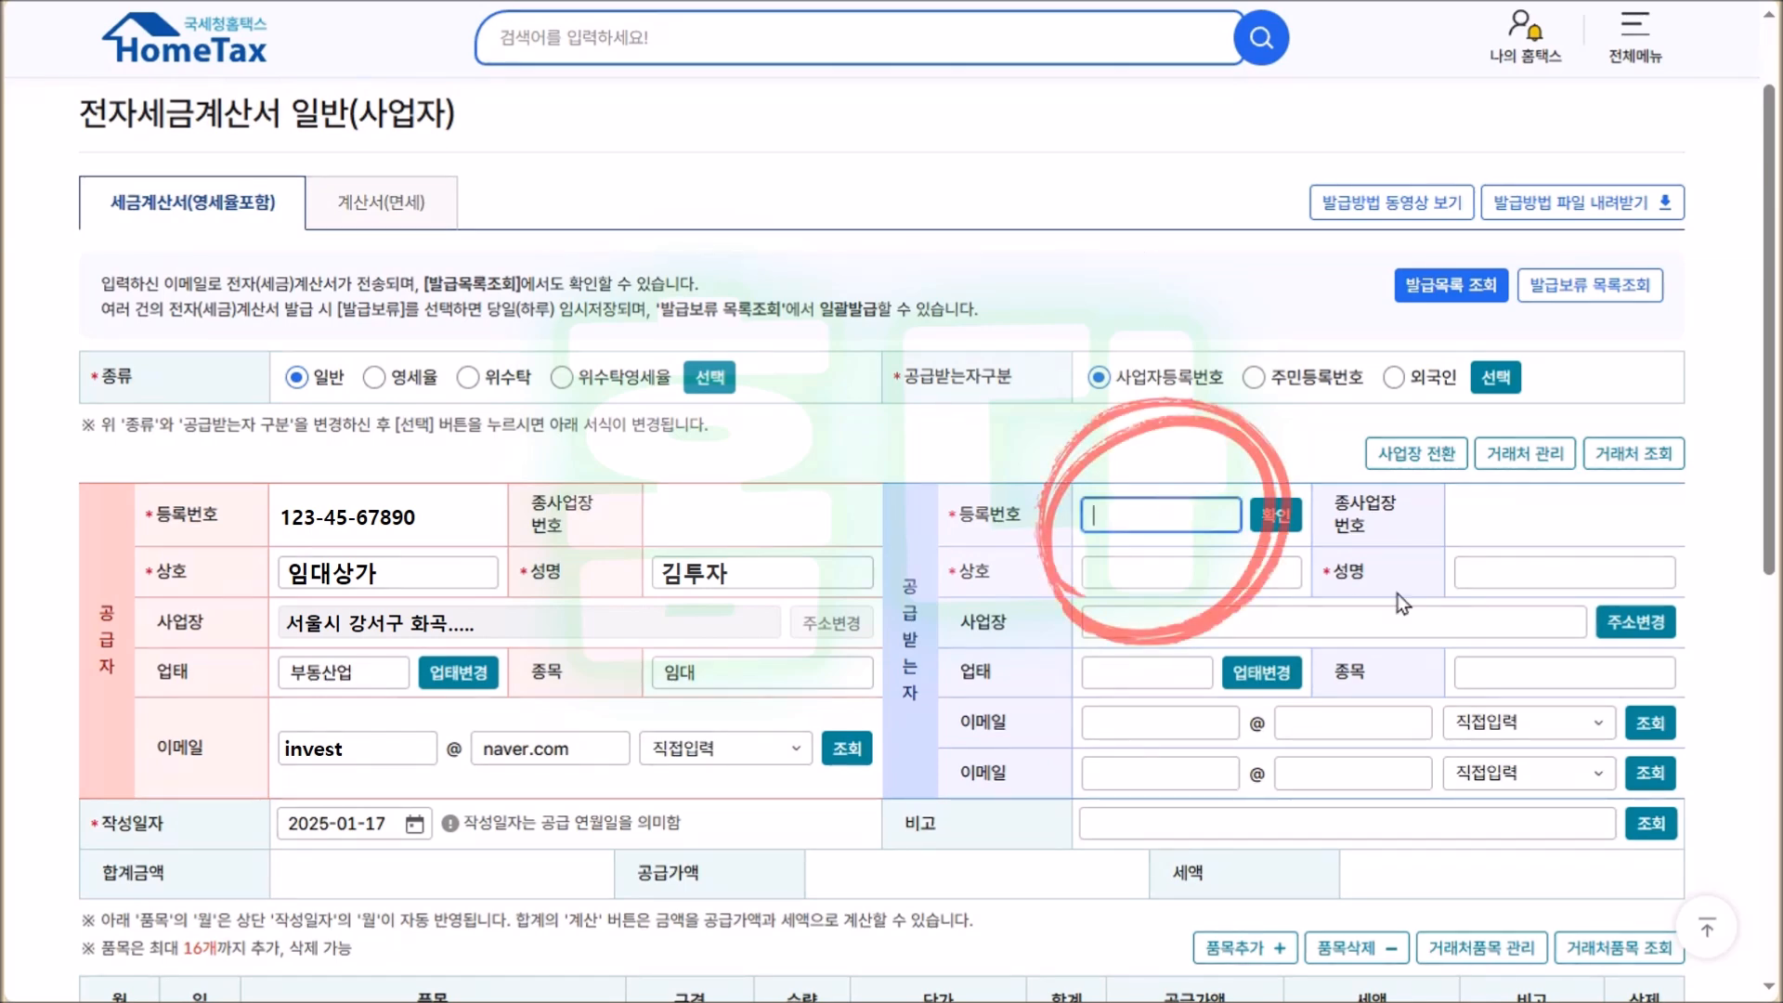
{"action": "left_click", "coordinate": [1497, 528]}
{"action": "left_click", "coordinate": [1288, 526]}
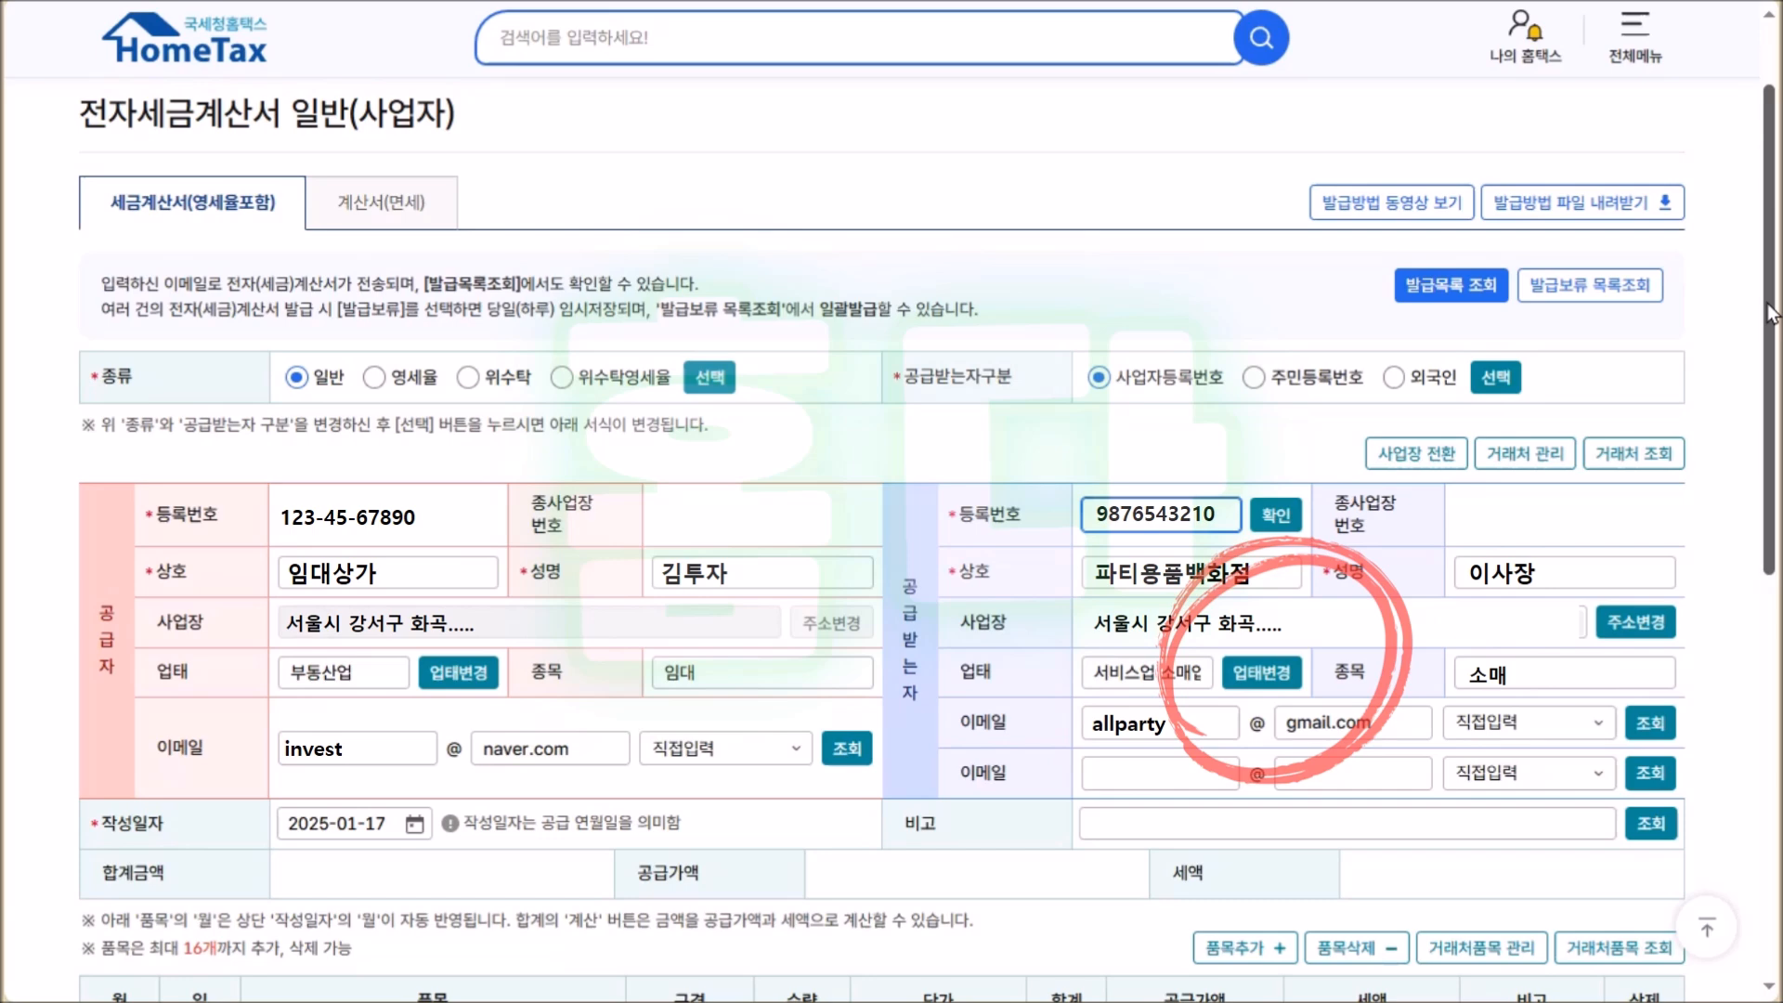
{"action": "scroll", "coordinate": [469, 204], "scroll_direction": "down", "scroll_amount": 7}
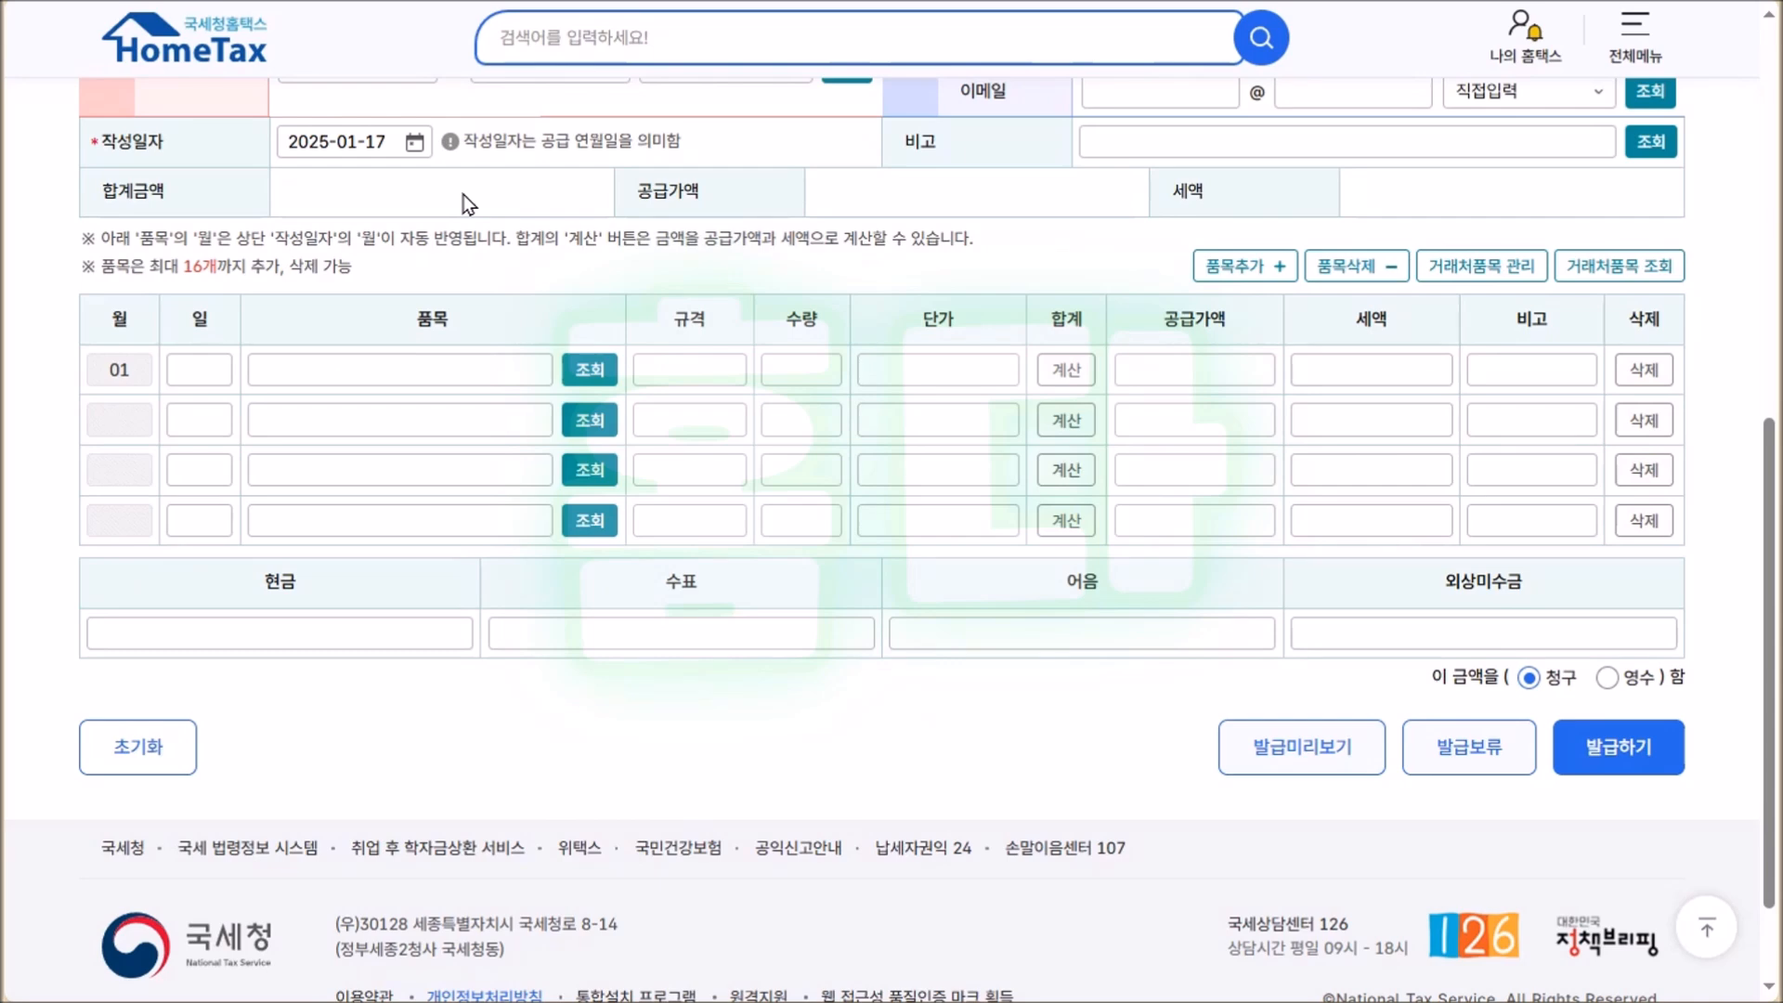
Change the invoice 작성일자 to January 15, 2025 using the calendar.
{"action": "left_click", "coordinate": [414, 141]}
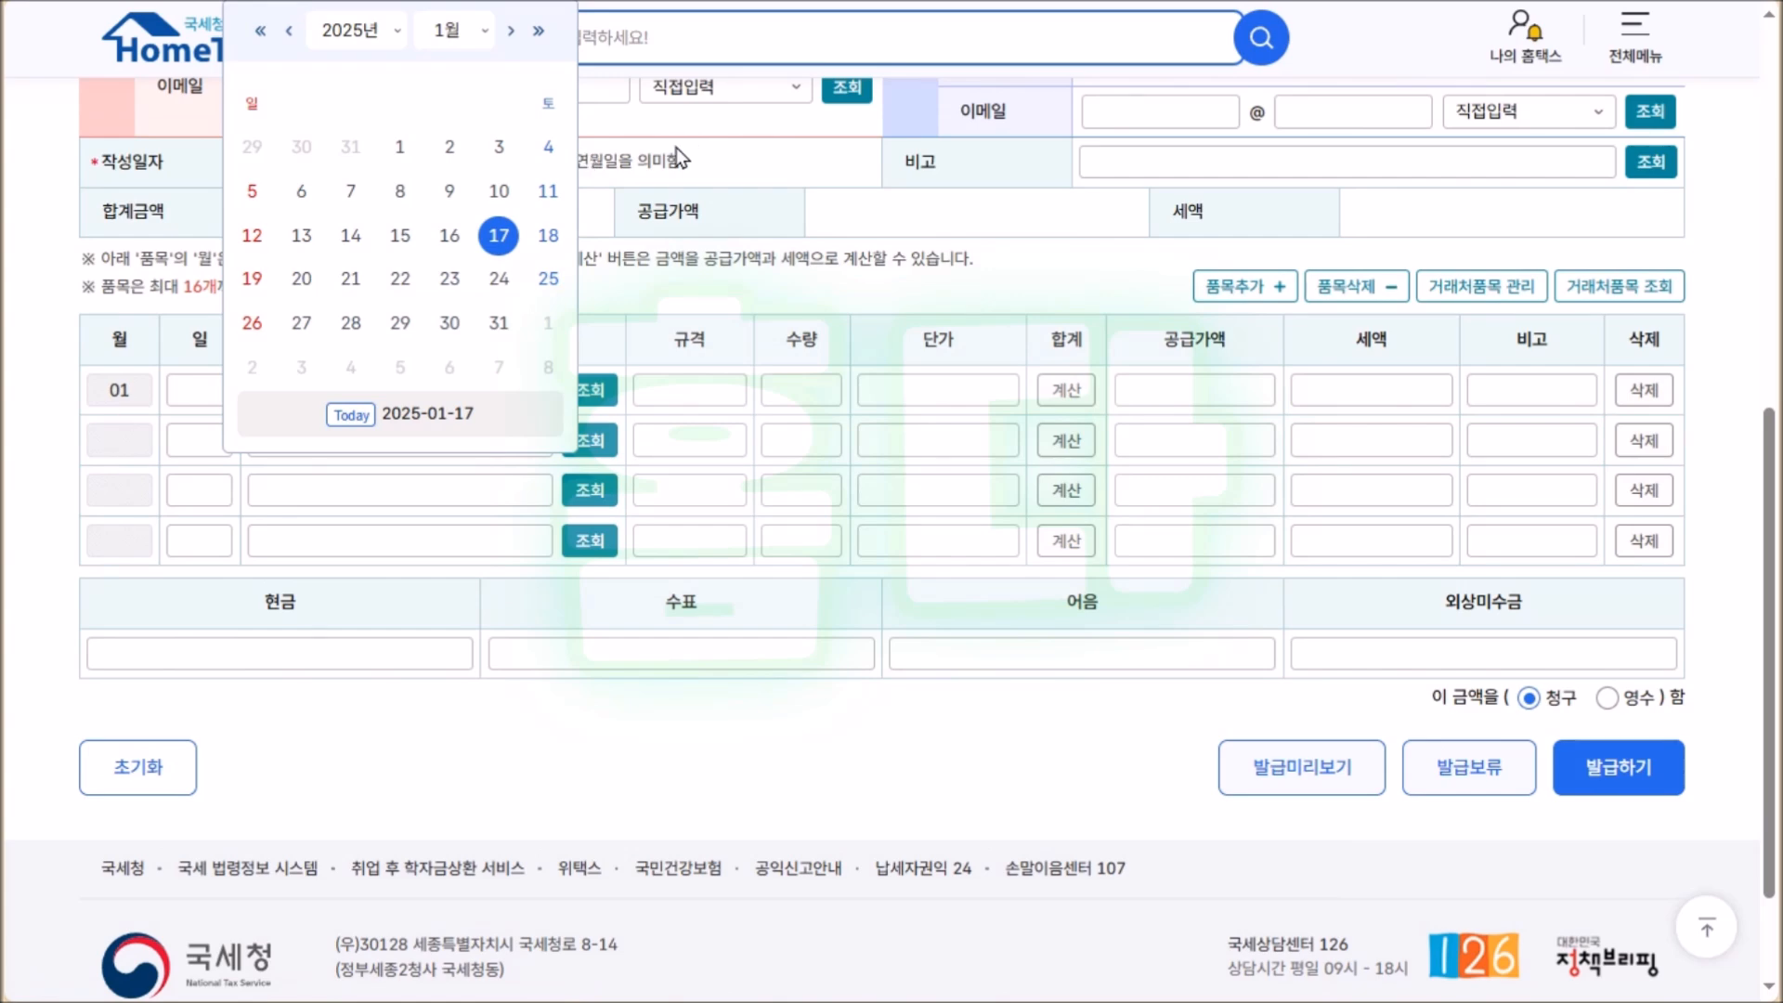
{"action": "left_click", "coordinate": [401, 234]}
{"action": "scroll", "coordinate": [522, 475], "scroll_direction": "down", "scroll_amount": 1}
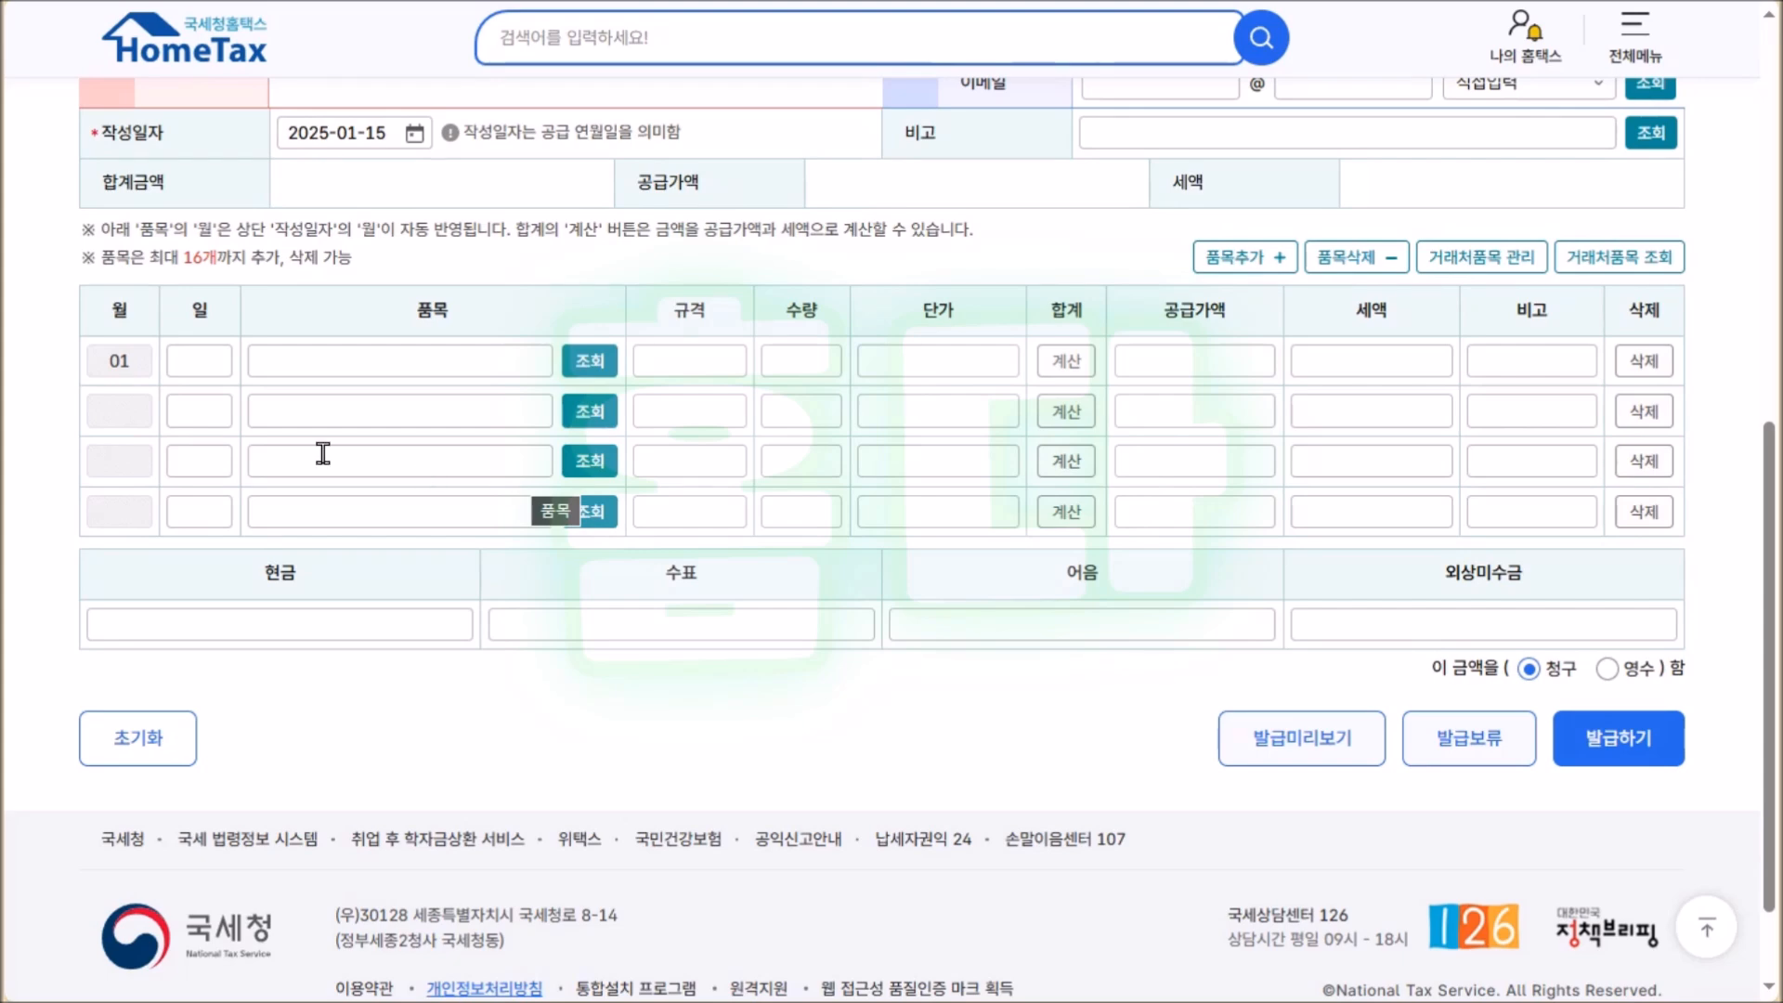
Fill item row 1 with day 15, 임대료 (2024년12월분) and supply value 1,230,000, yielding tax 123,000.
{"action": "left_click", "coordinate": [193, 361]}
{"action": "type", "text": "15"}
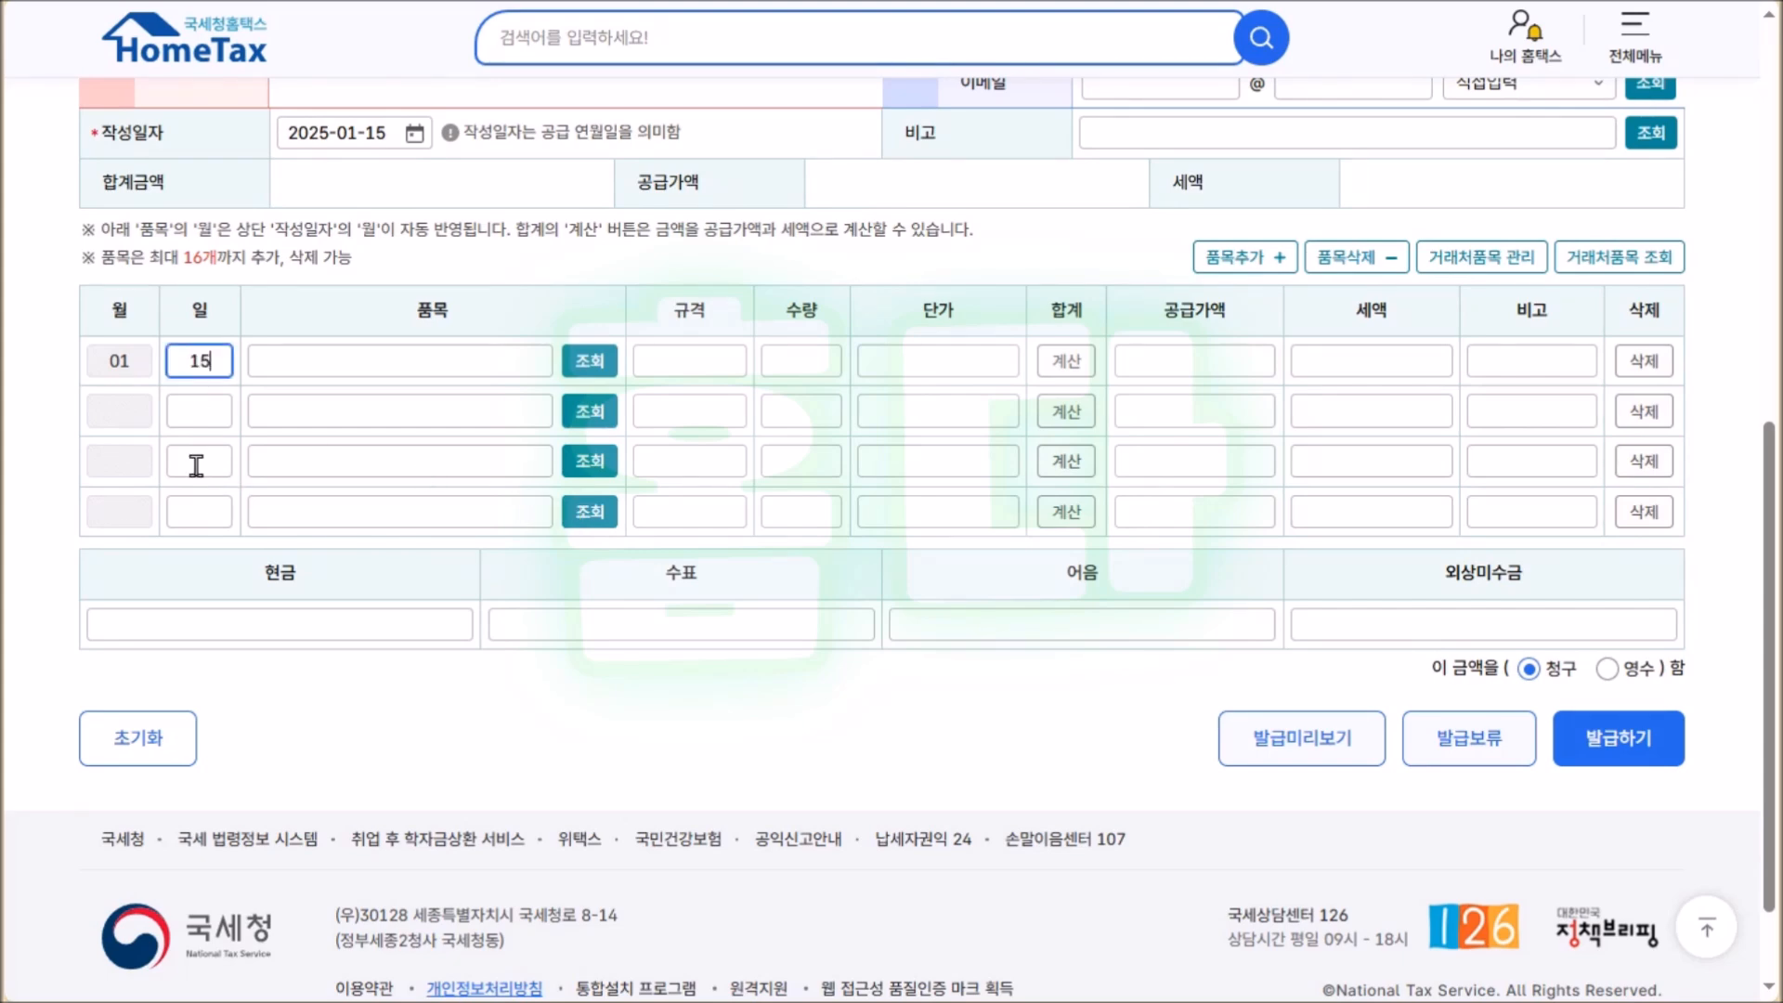
{"action": "key", "text": "Tab"}
{"action": "type", "text": "임대"}
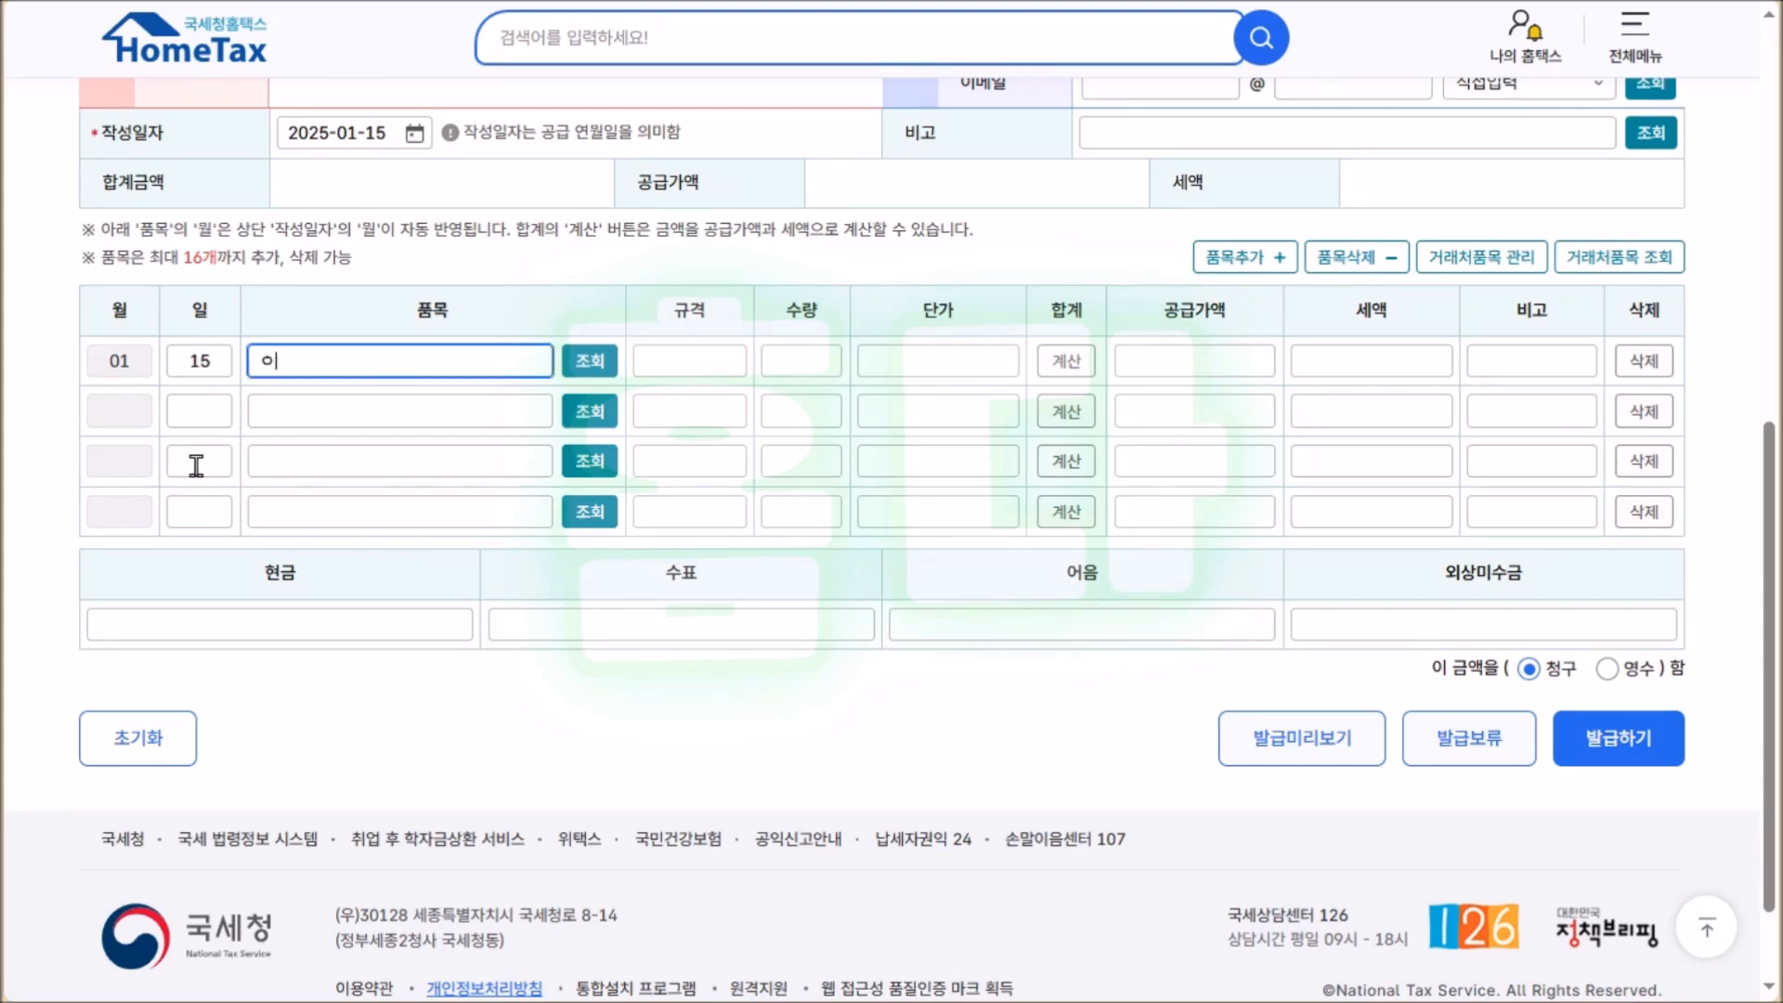
{"action": "type", "text": "료 (2024년12월분)"}
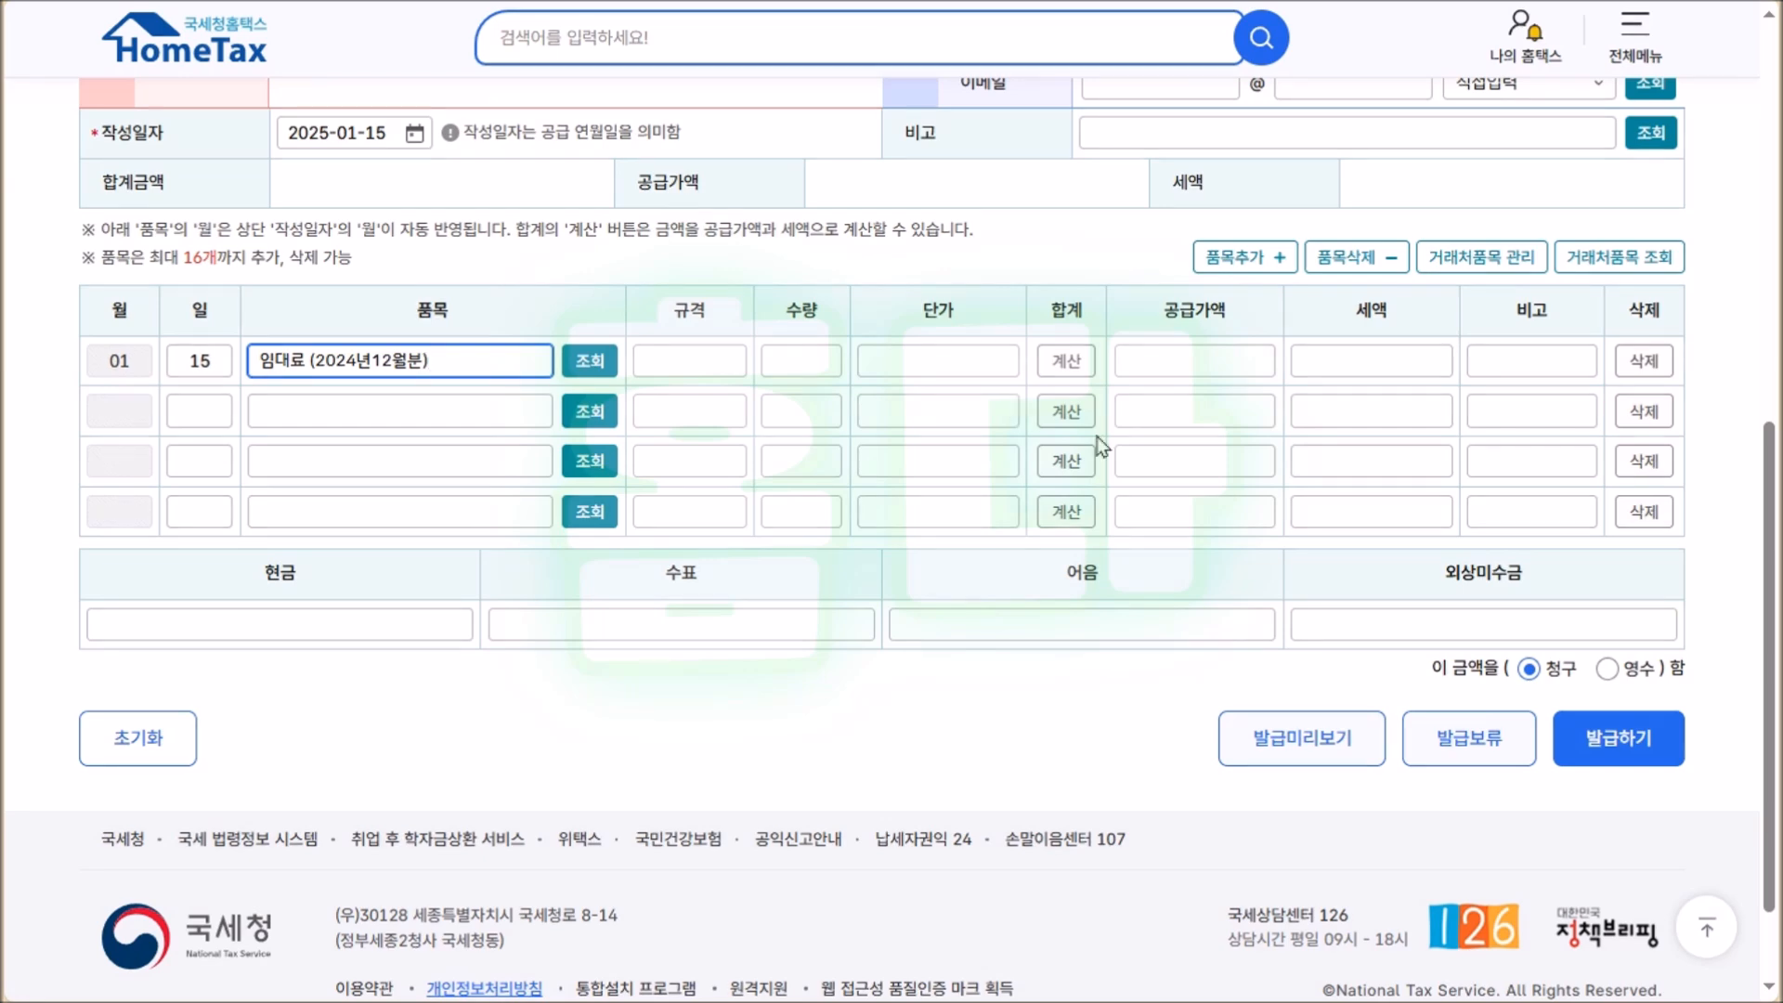
{"action": "left_click", "coordinate": [1234, 358]}
{"action": "type", "text": "1,230,000"}
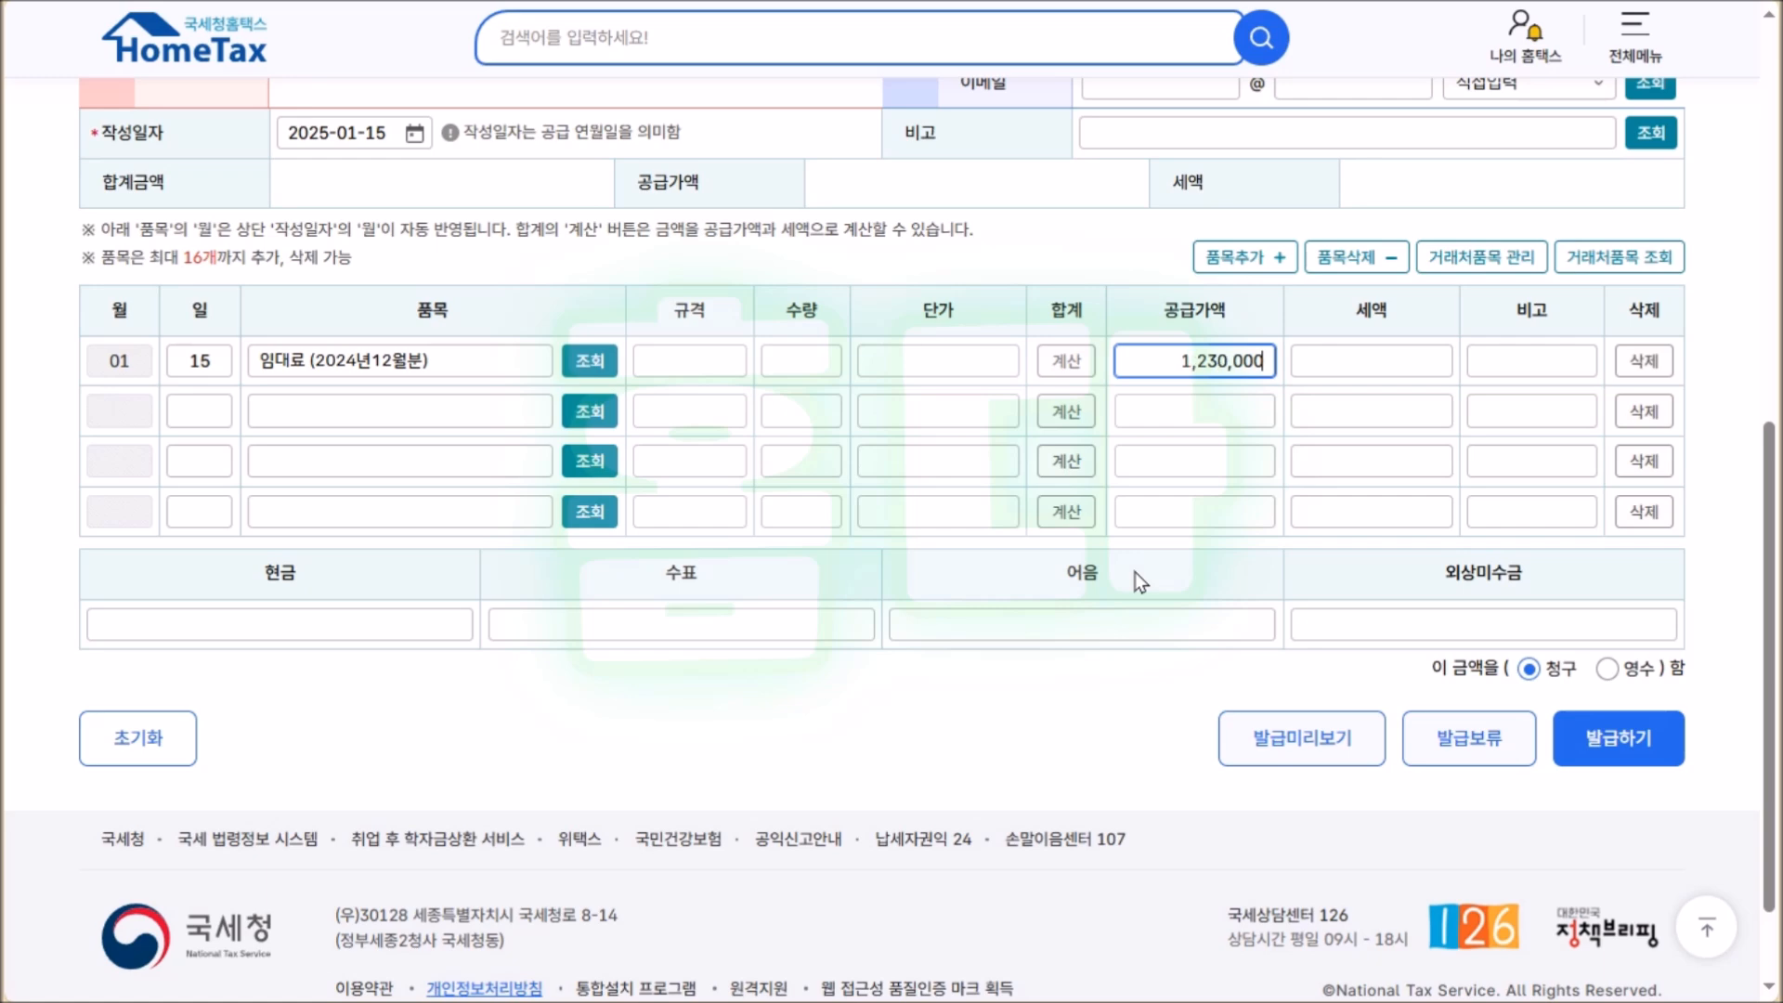
{"action": "left_click", "coordinate": [1070, 711]}
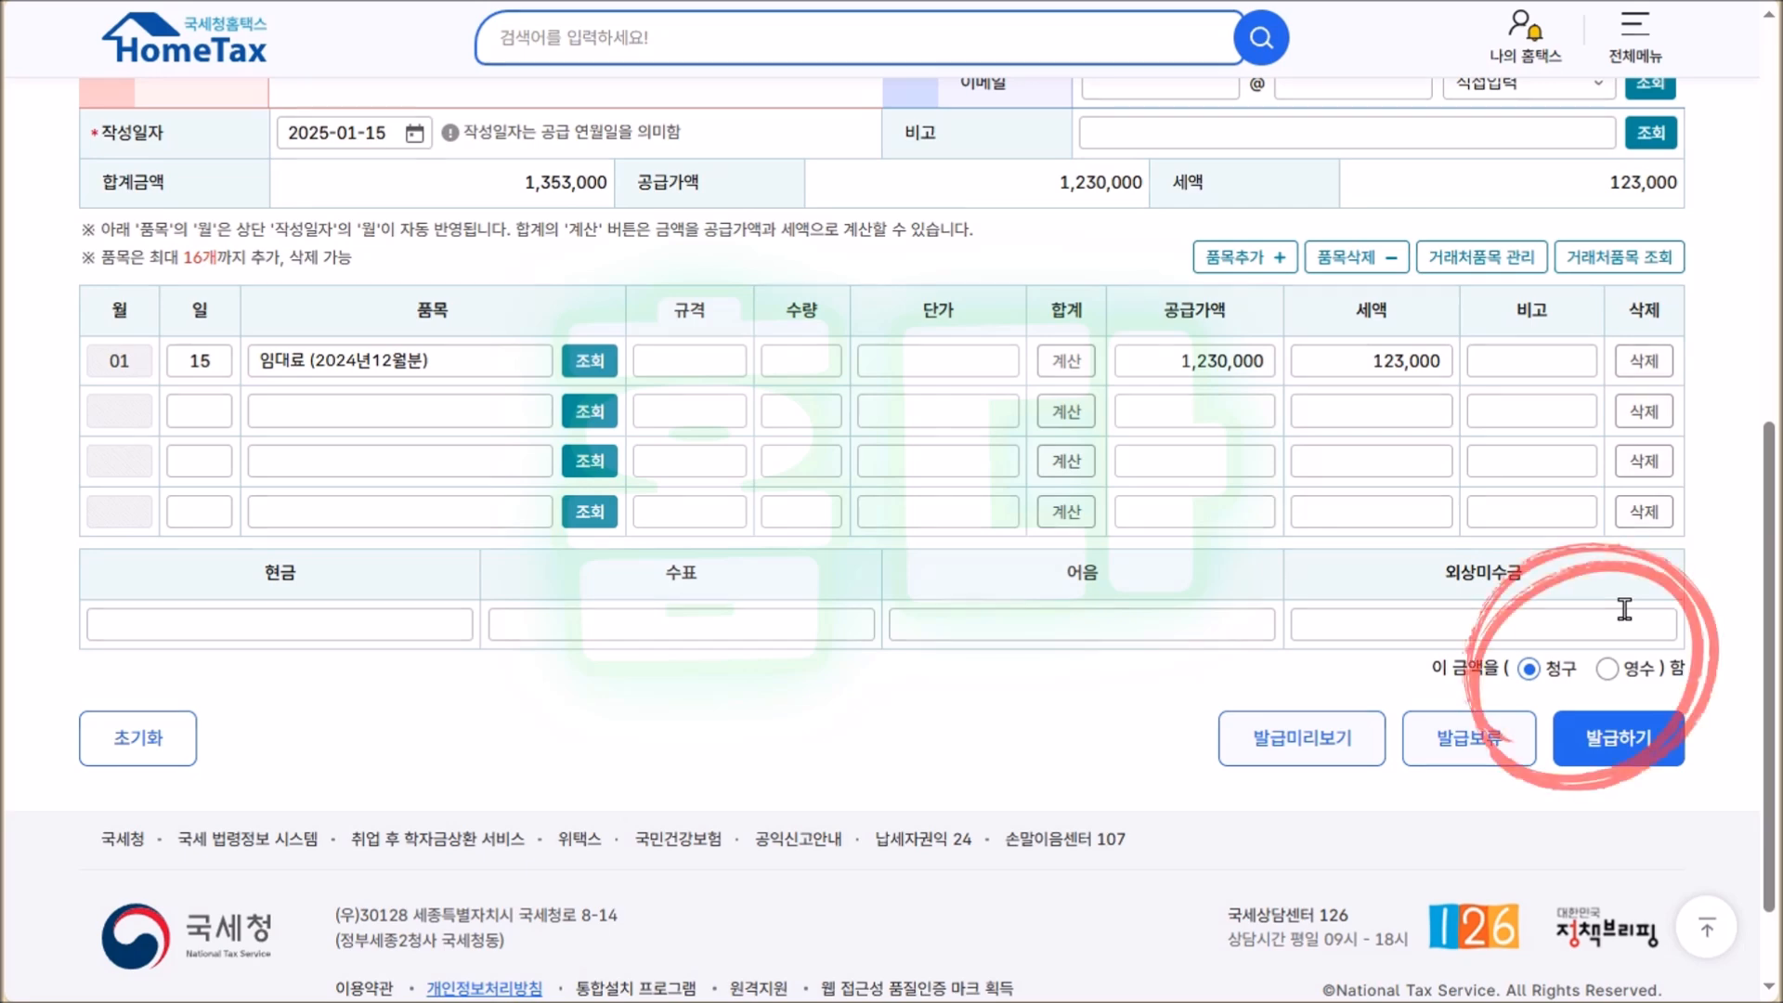
Mark the amount as 영수 and submit the invoice with 발급하기.
{"action": "left_click", "coordinate": [1639, 676]}
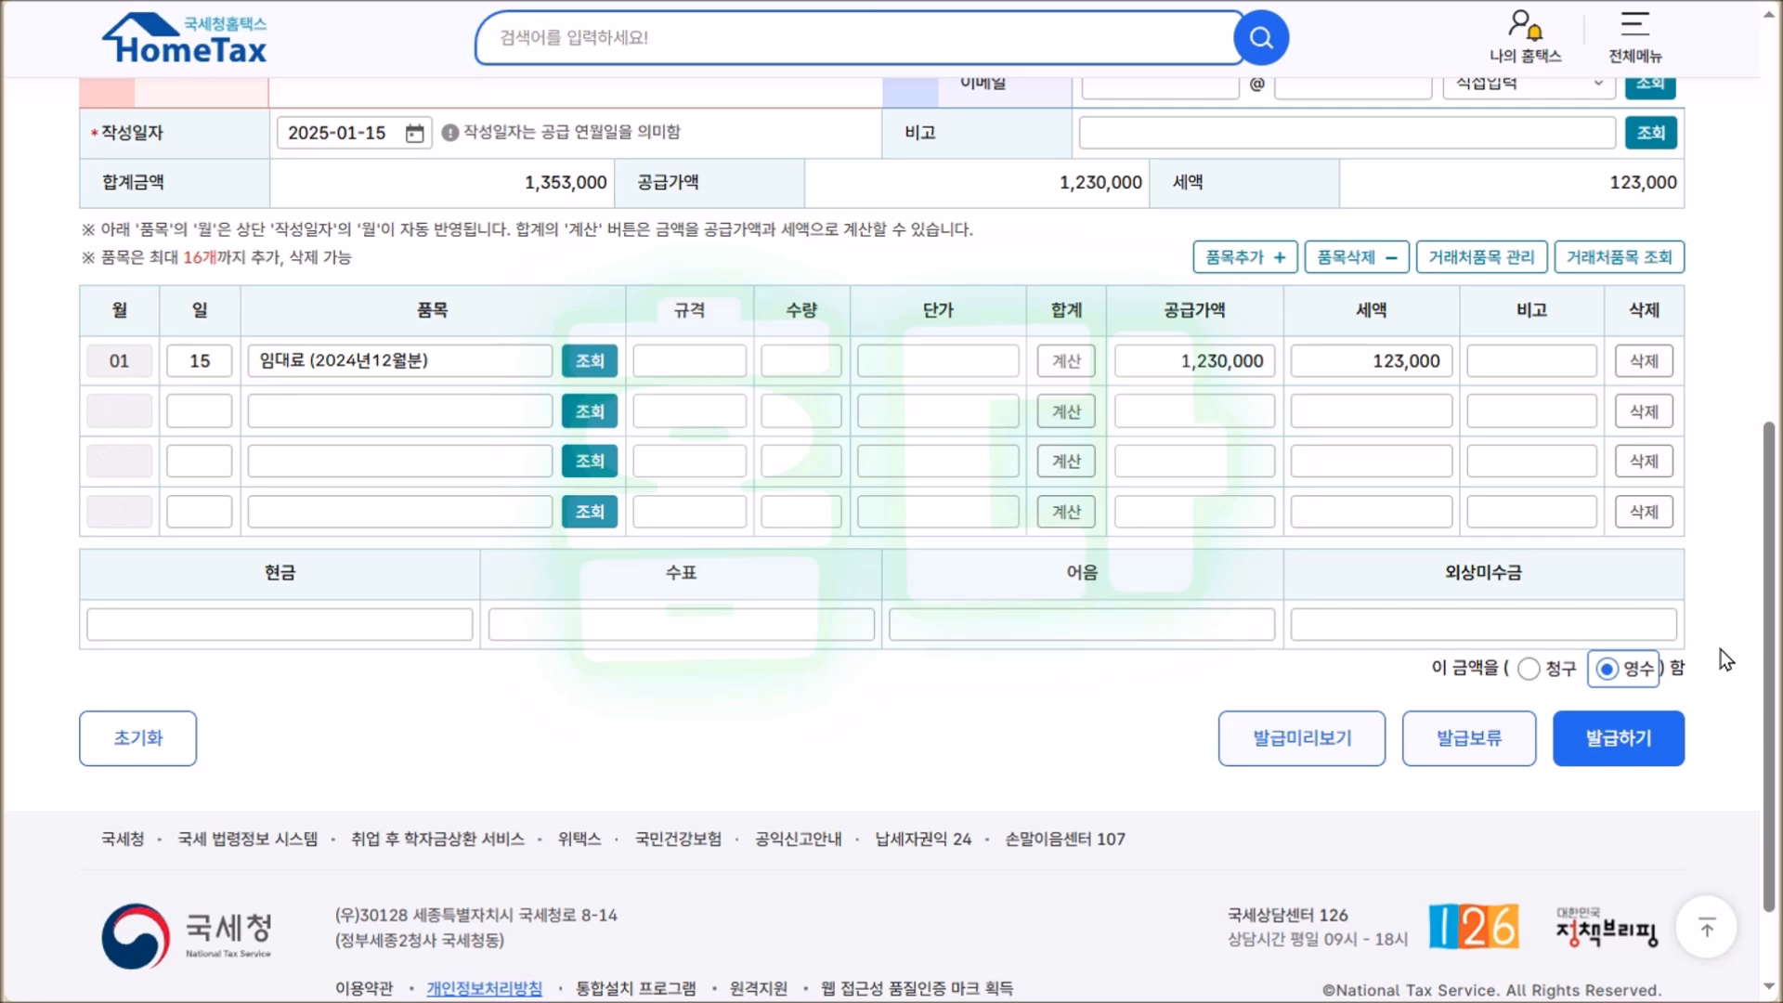
{"action": "left_click", "coordinate": [1640, 738]}
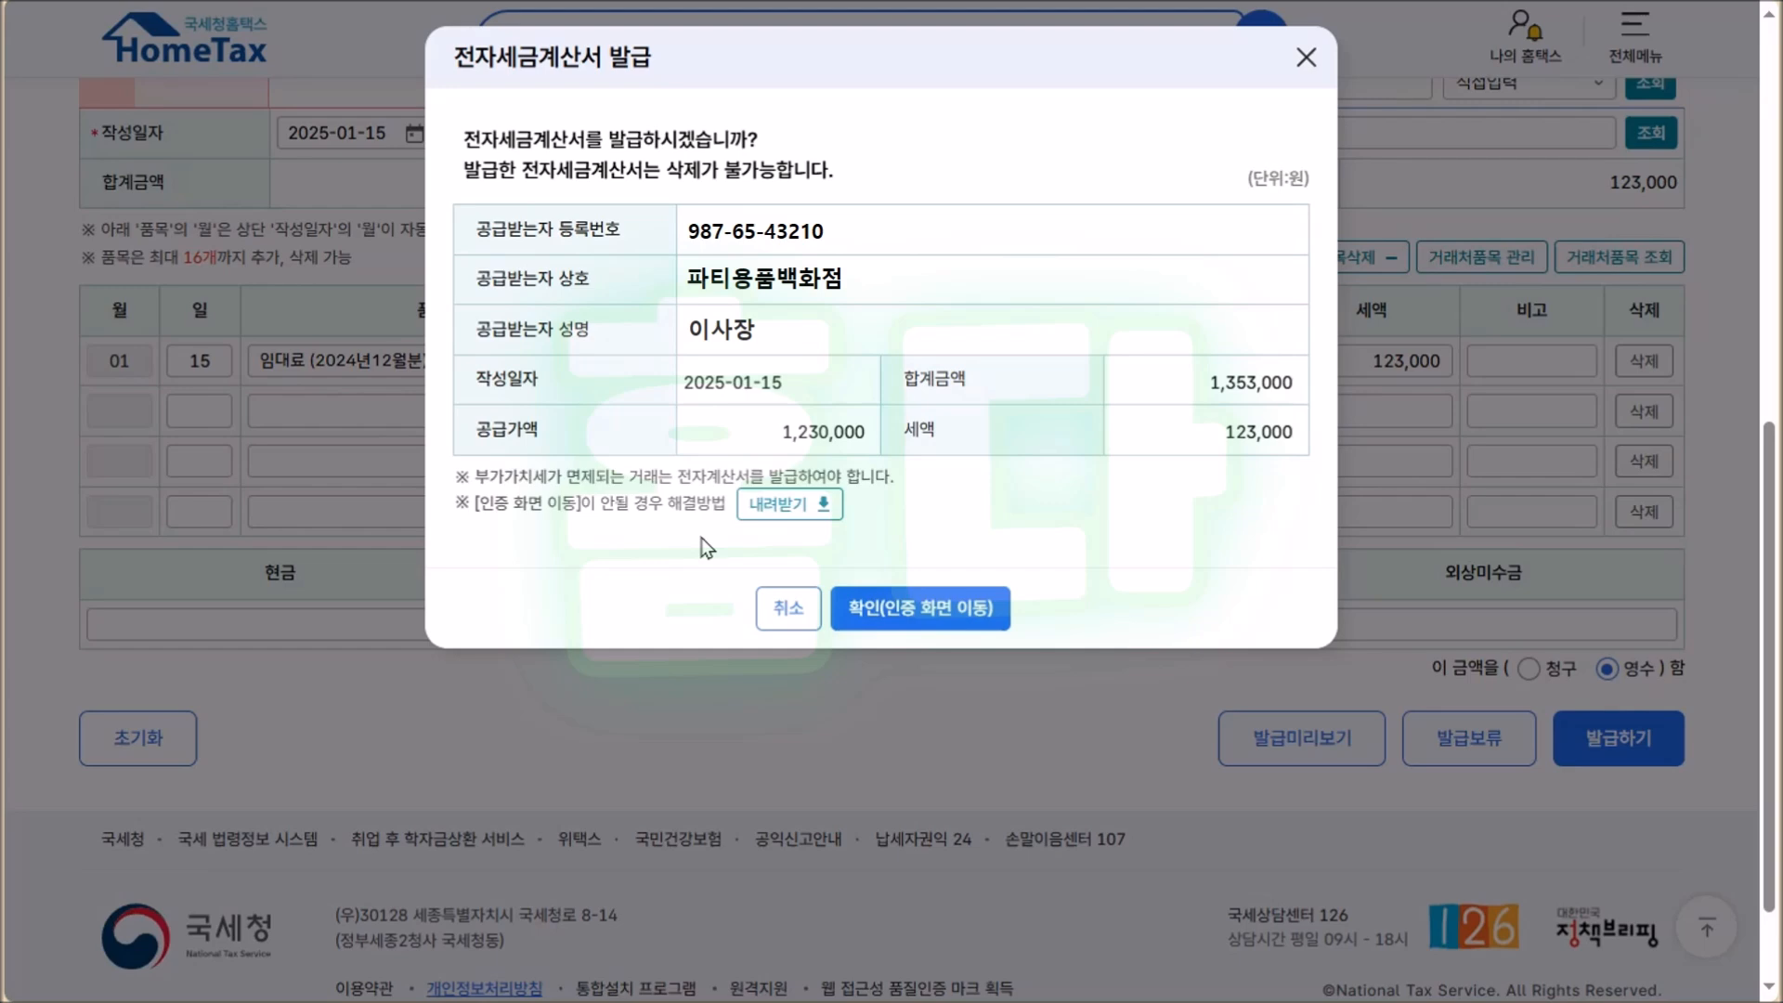
Confirm issuance and authenticate with the security card digits to issue the 1,353,000 won invoice.
{"action": "left_click", "coordinate": [933, 610]}
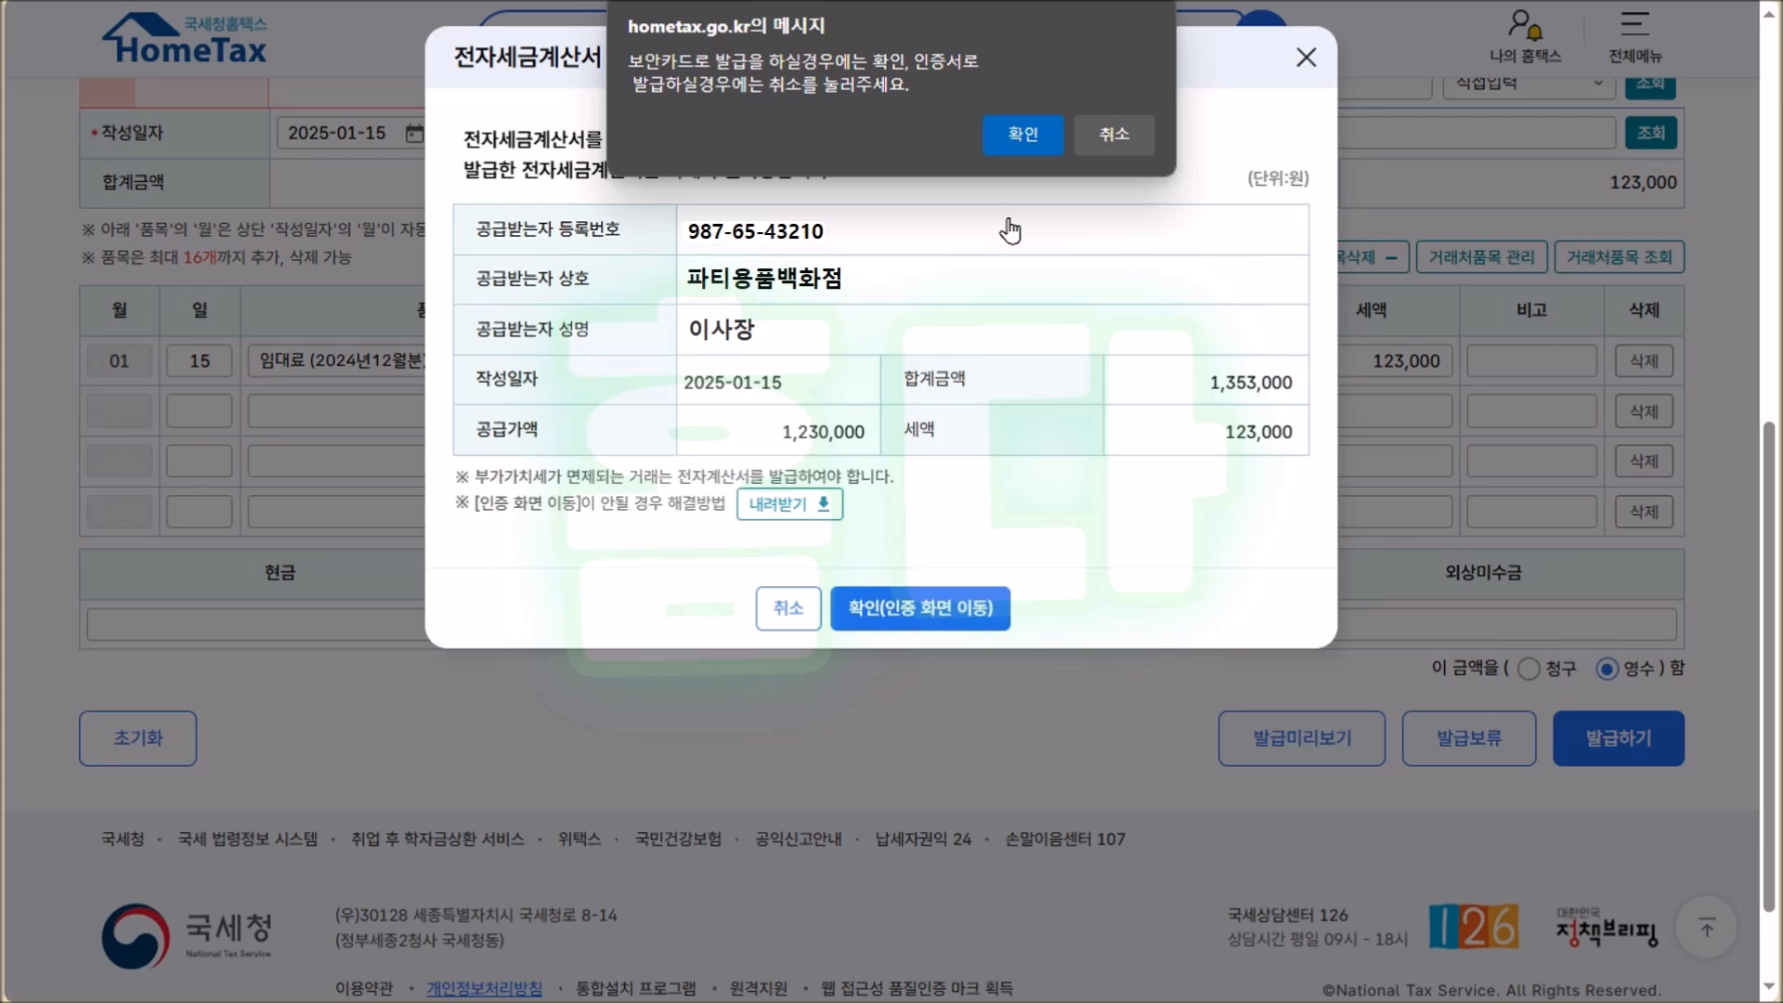
{"action": "left_click", "coordinate": [1017, 130]}
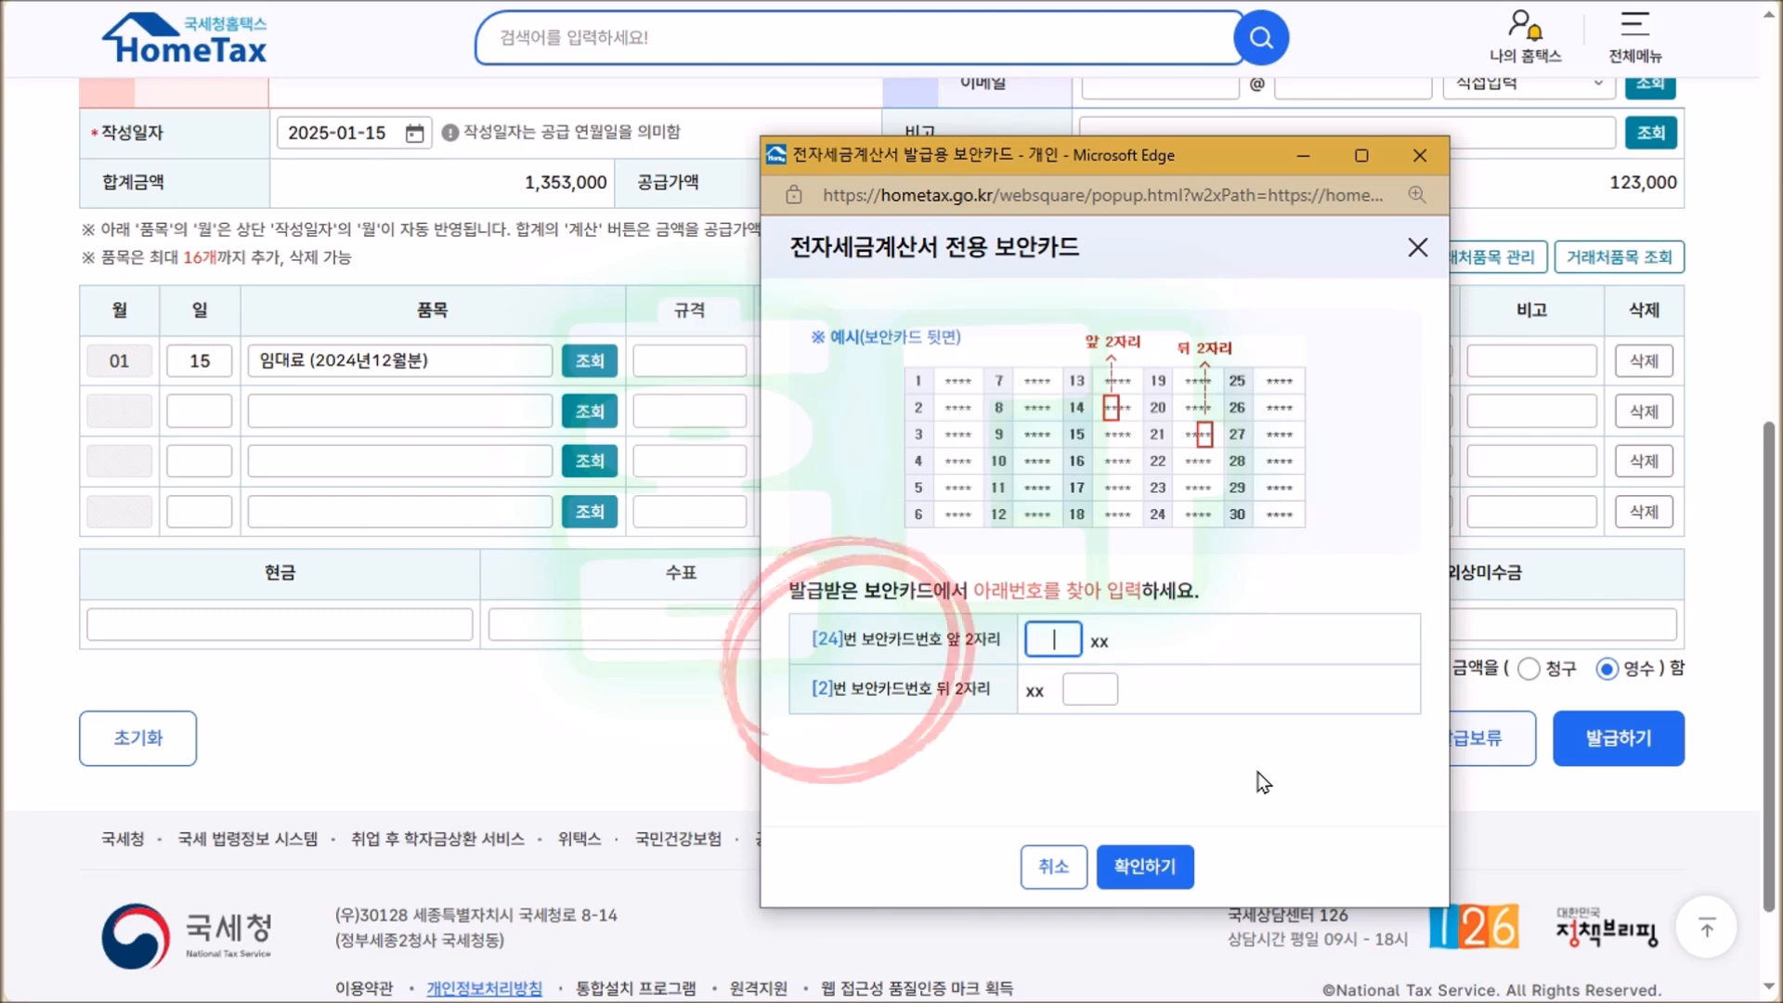
{"action": "type", "text": "••"}
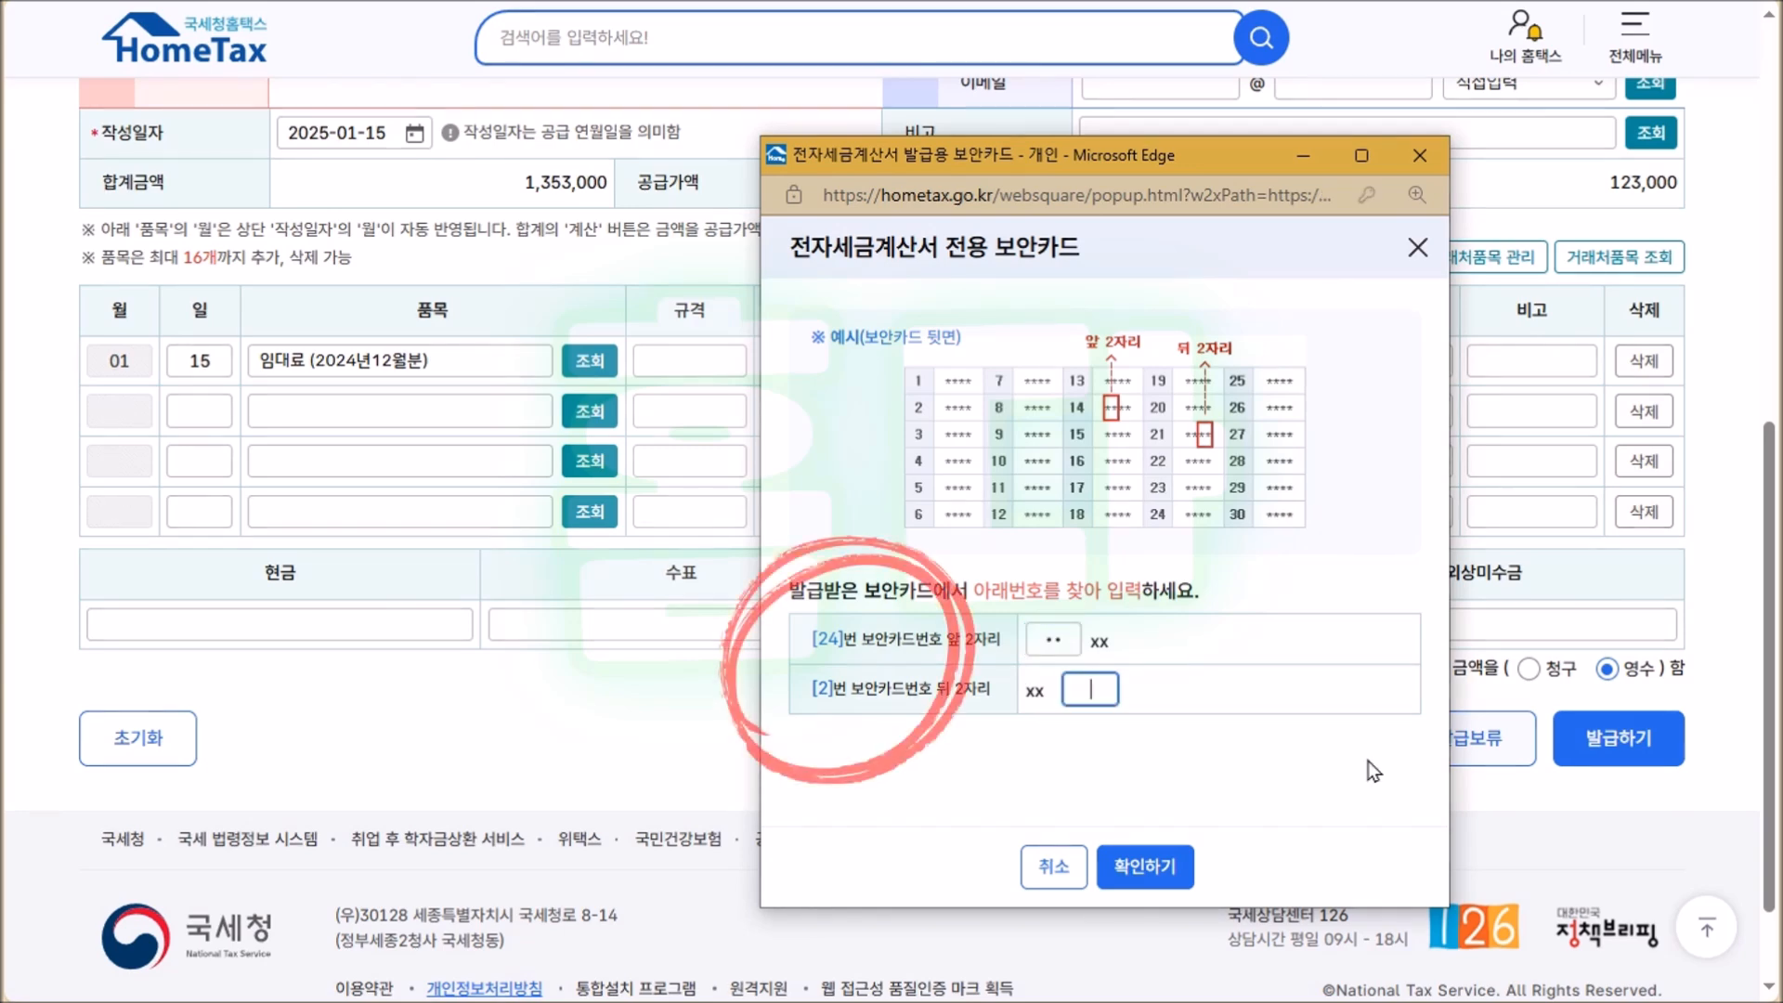
{"action": "type", "text": "••"}
{"action": "left_click", "coordinate": [1144, 867]}
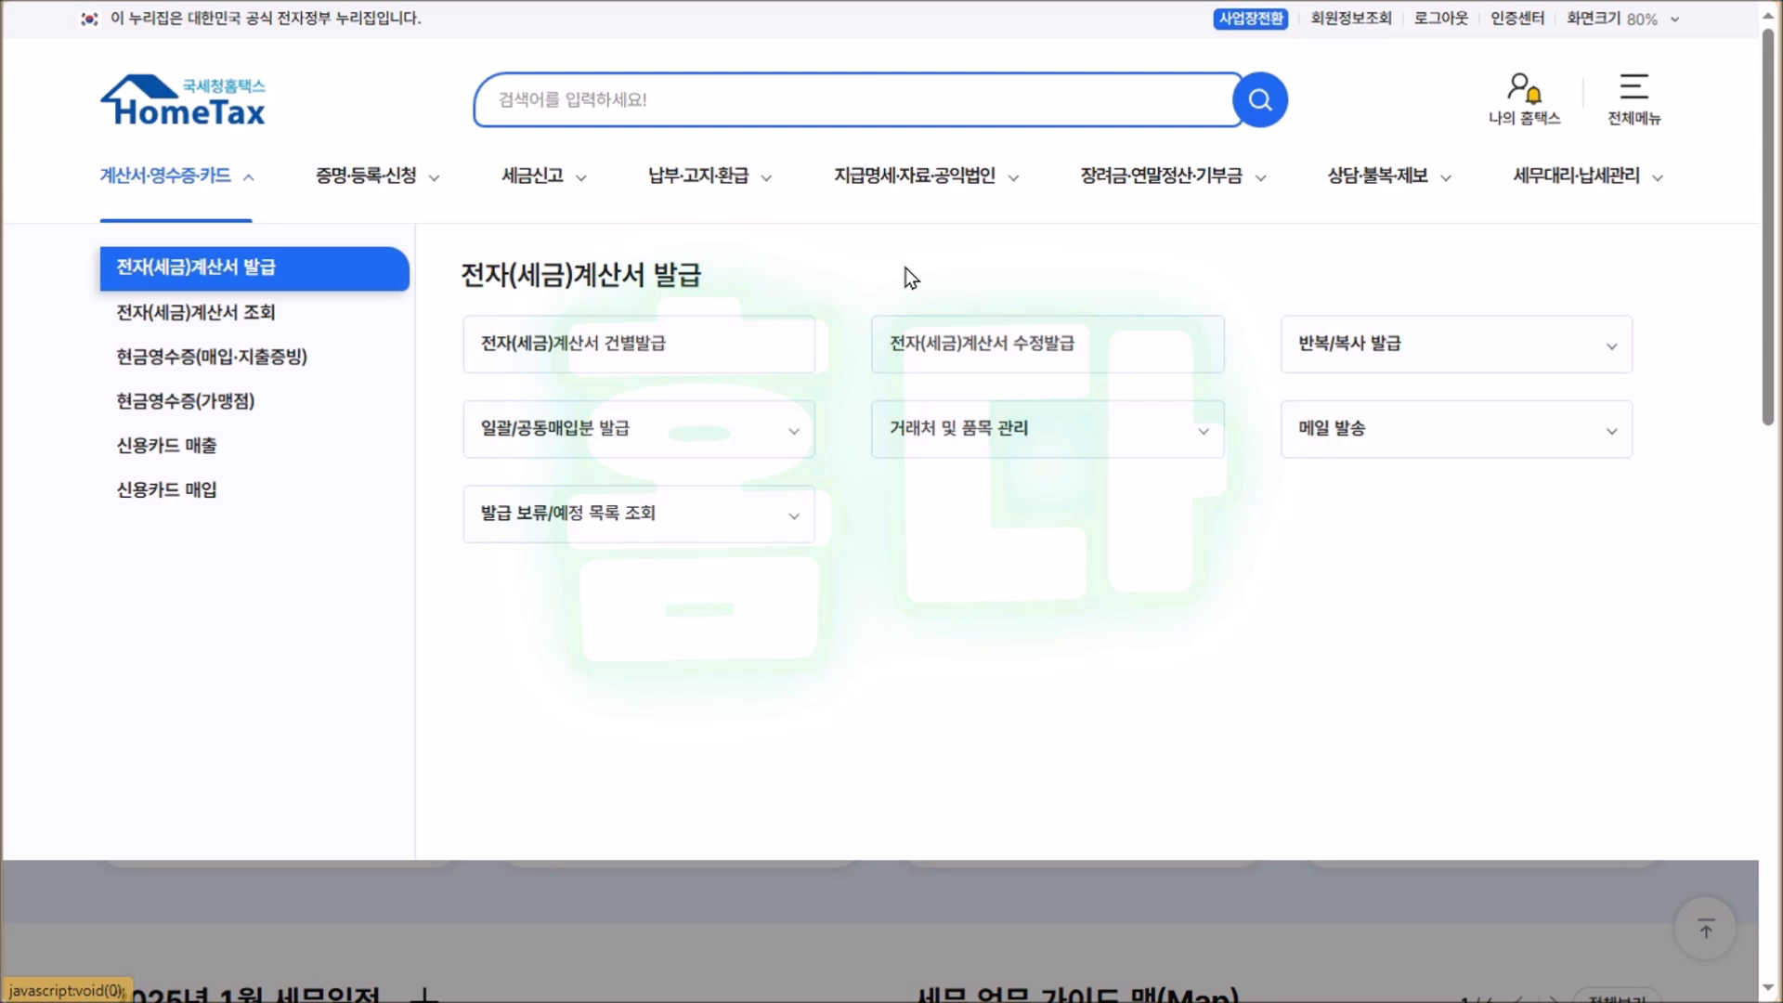
Search the last two months in 복사발급 and copy the 2024-12-15 invoice of 1,430,000 won into a new form.
{"action": "left_click", "coordinate": [1608, 350]}
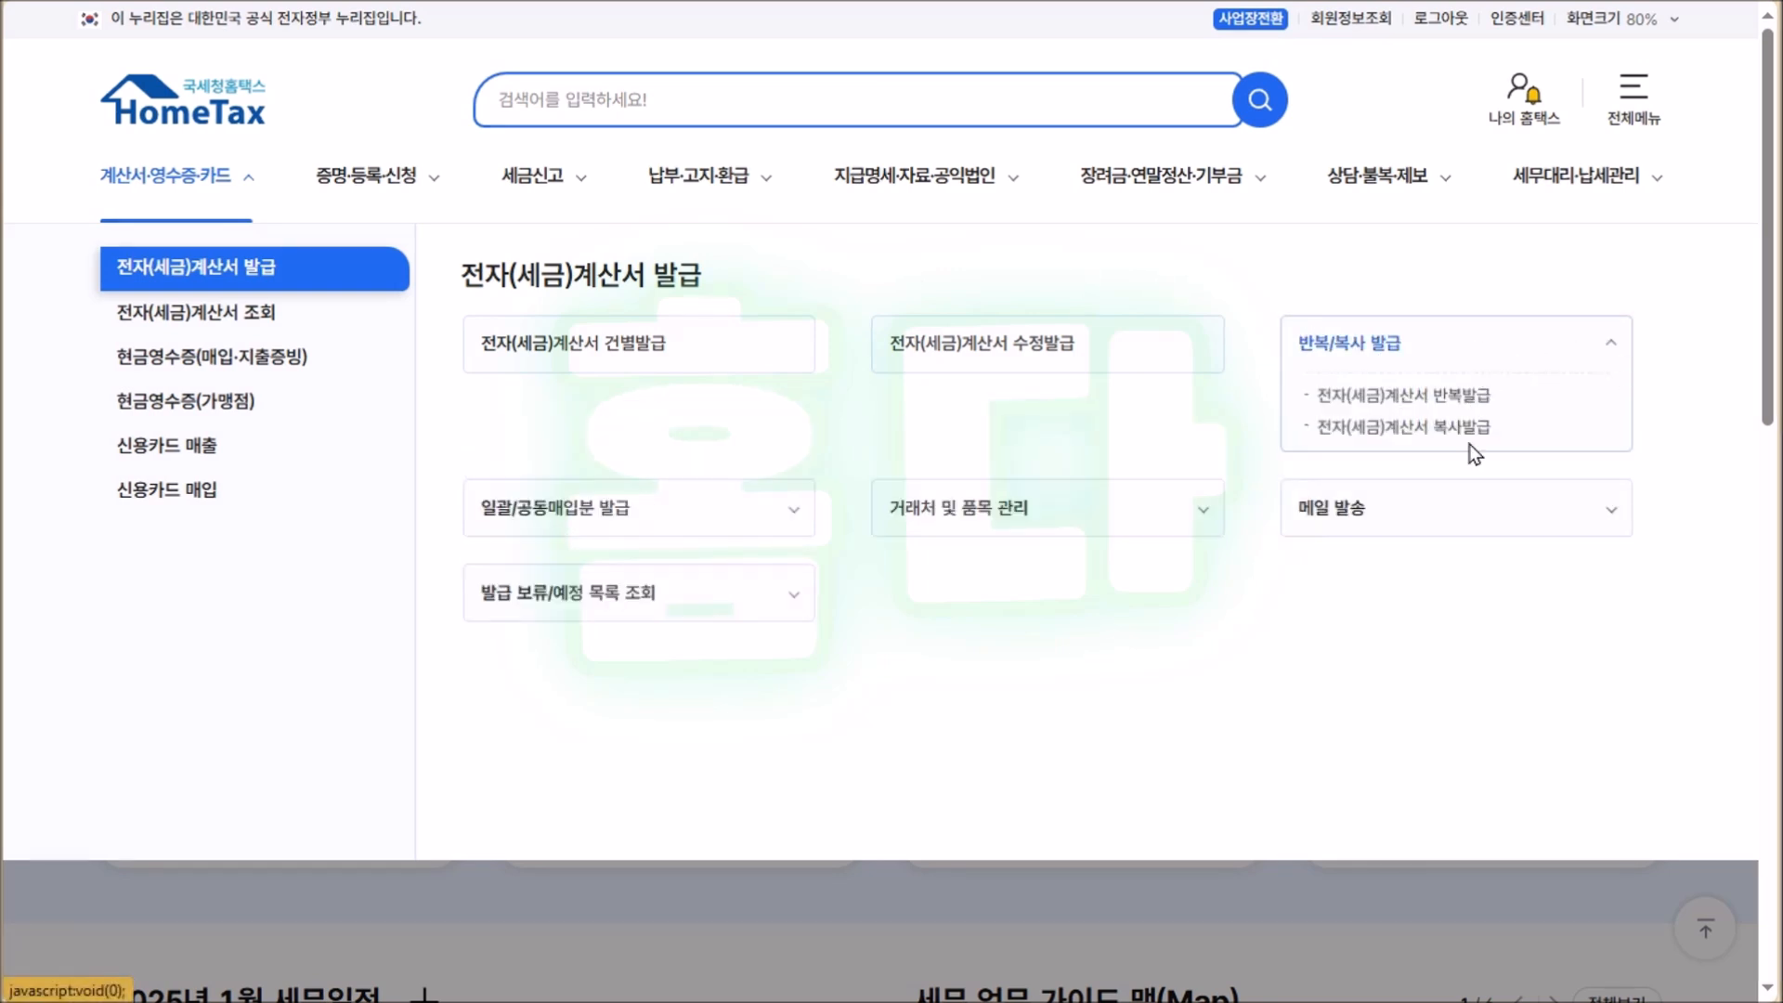
{"action": "left_click", "coordinate": [1466, 429]}
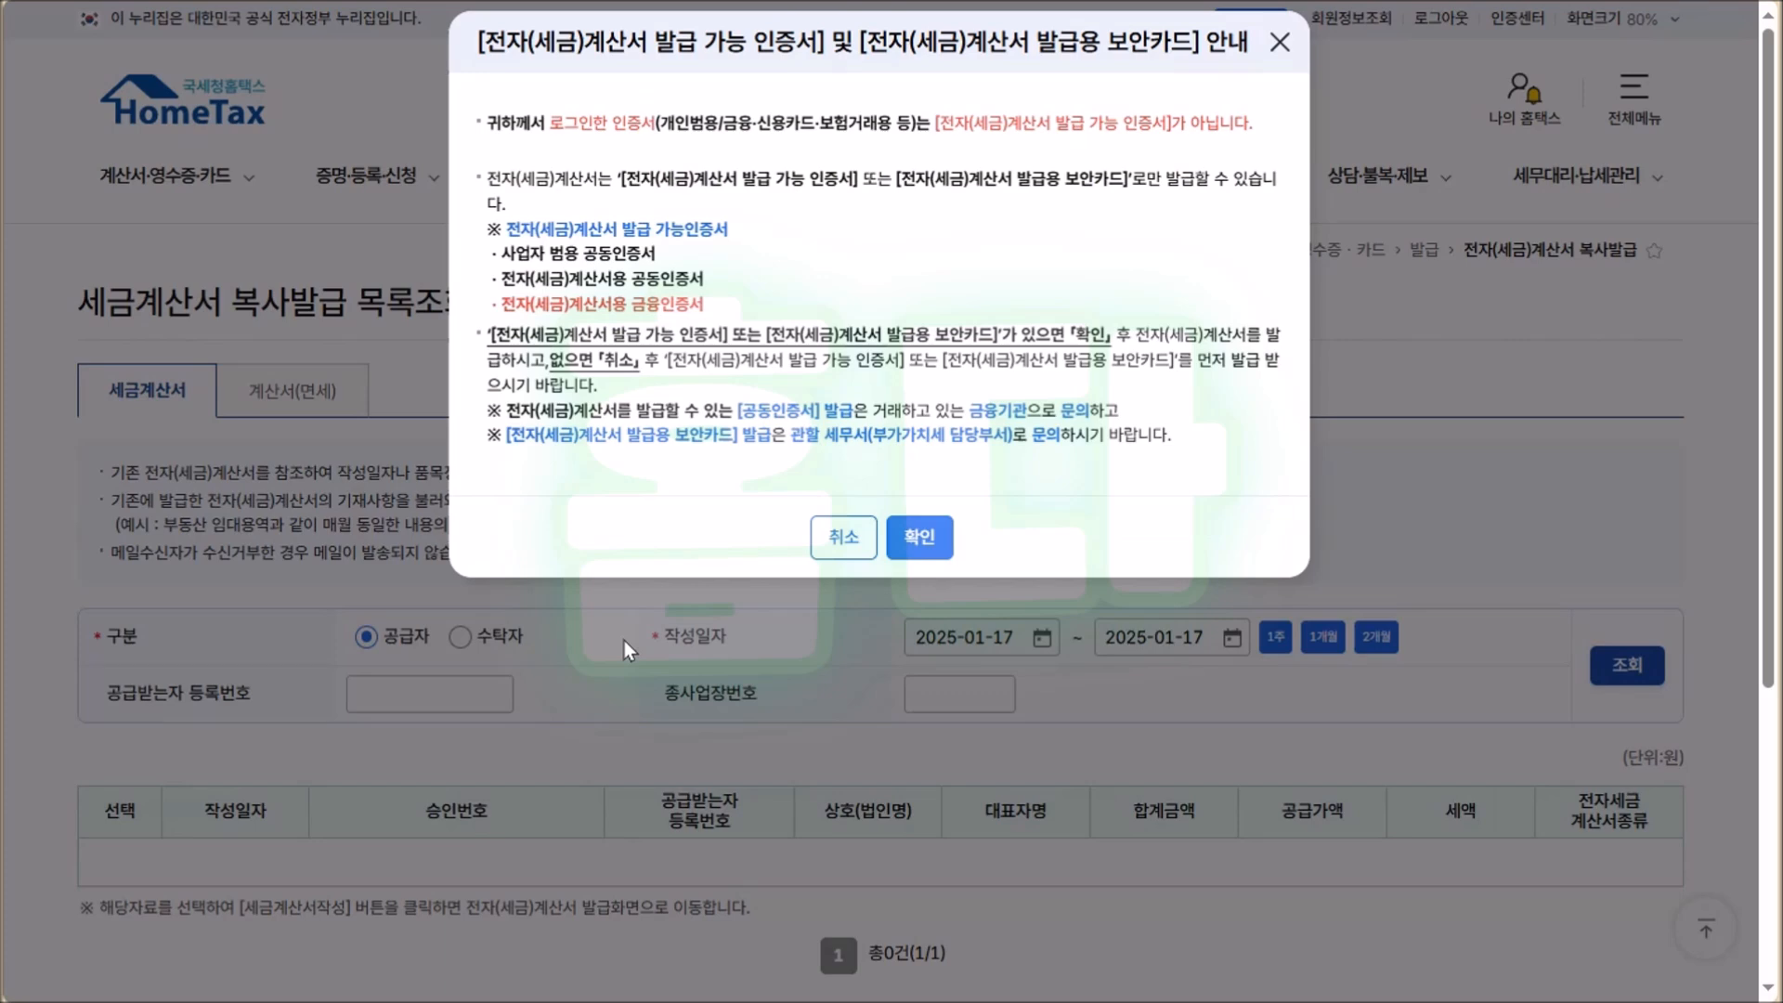
{"action": "left_click", "coordinate": [915, 536]}
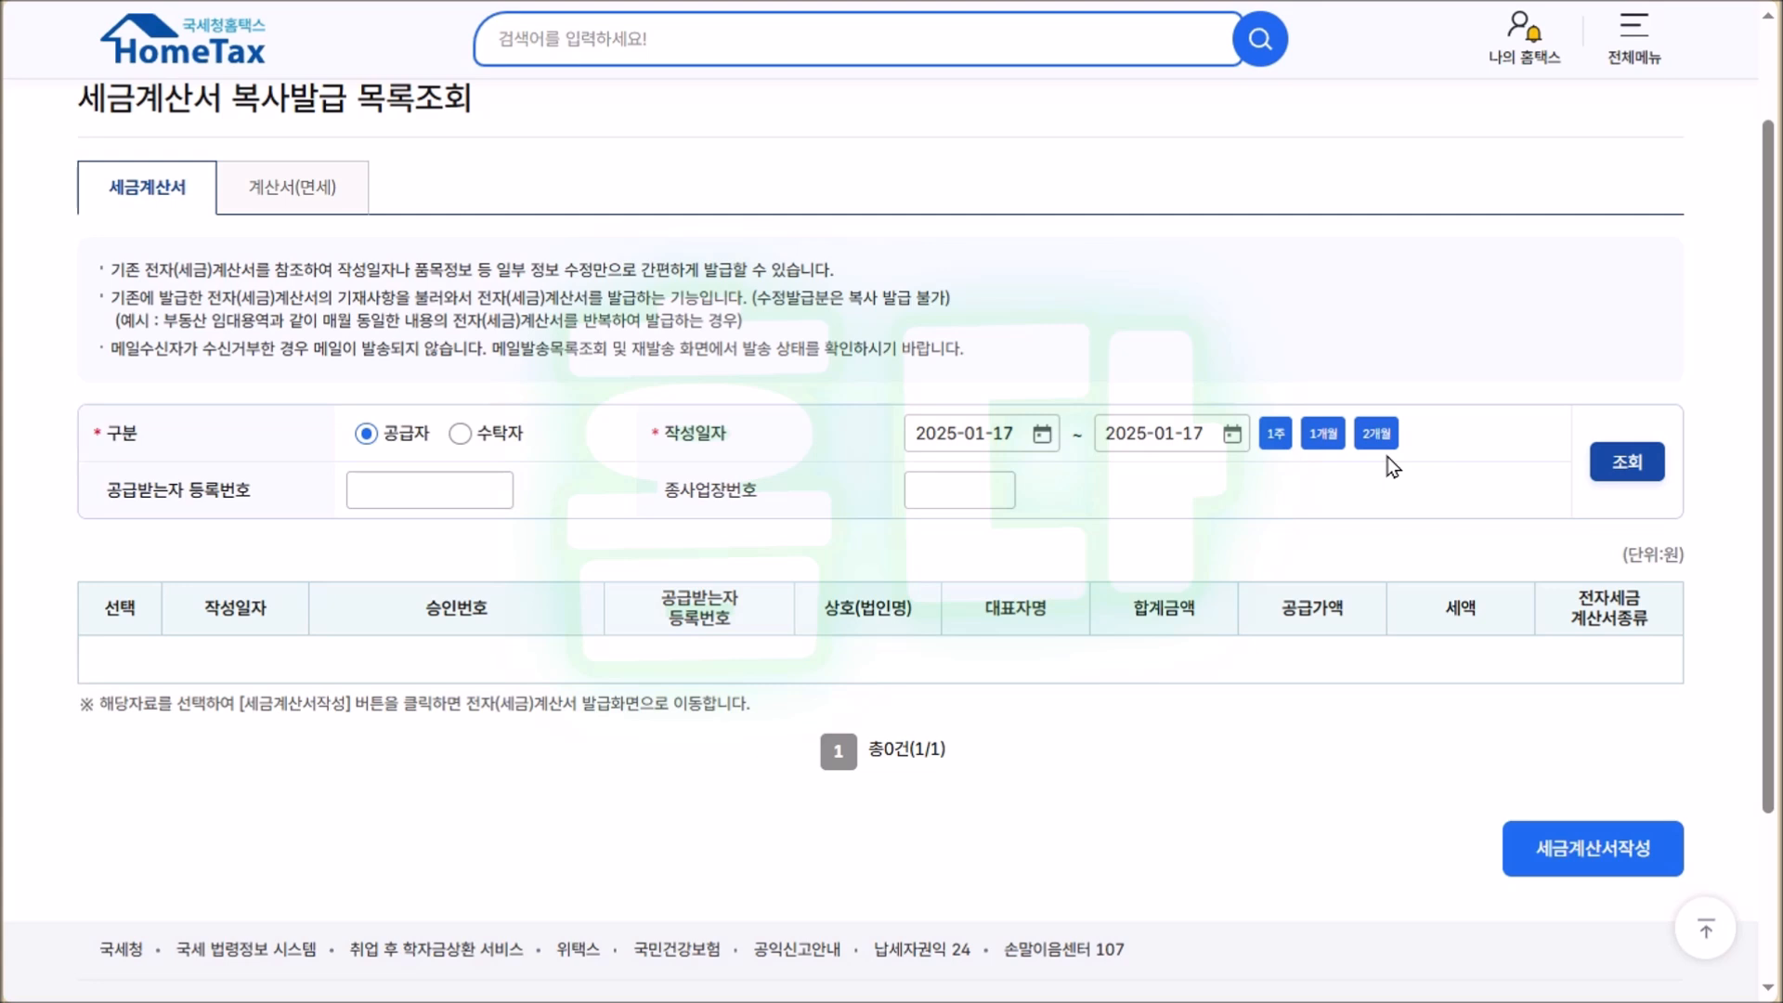
{"action": "left_click", "coordinate": [1375, 444]}
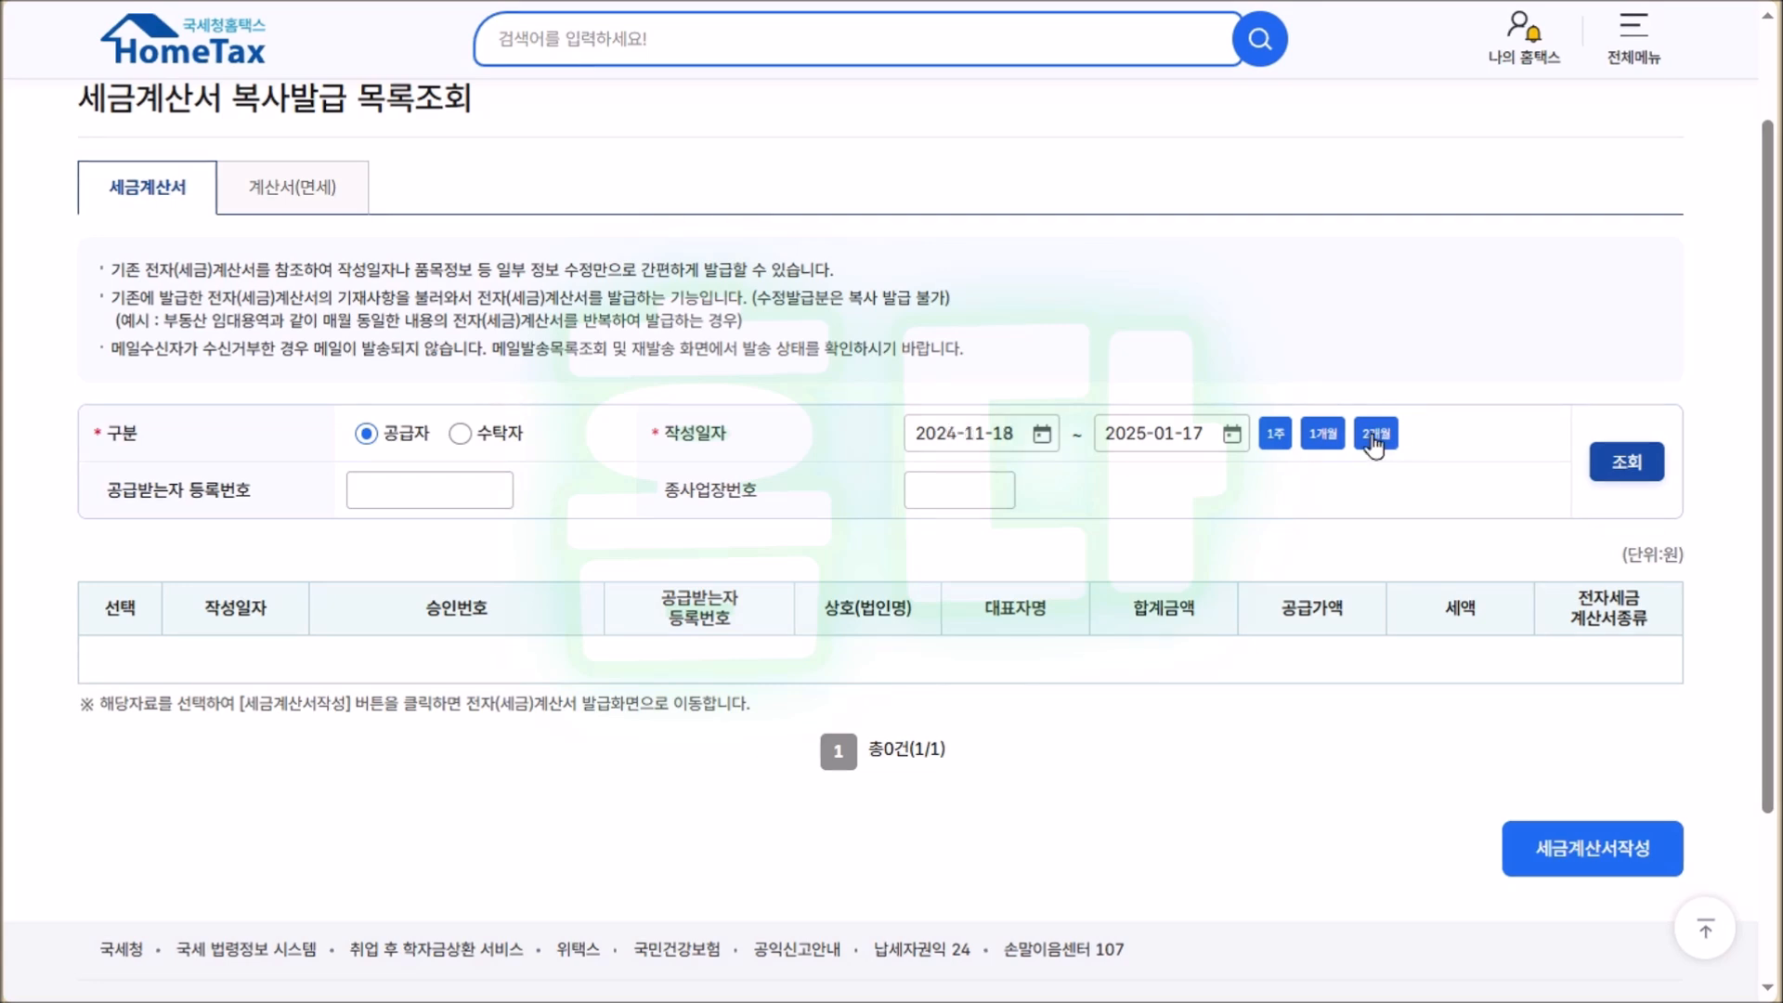
{"action": "left_click", "coordinate": [1637, 469]}
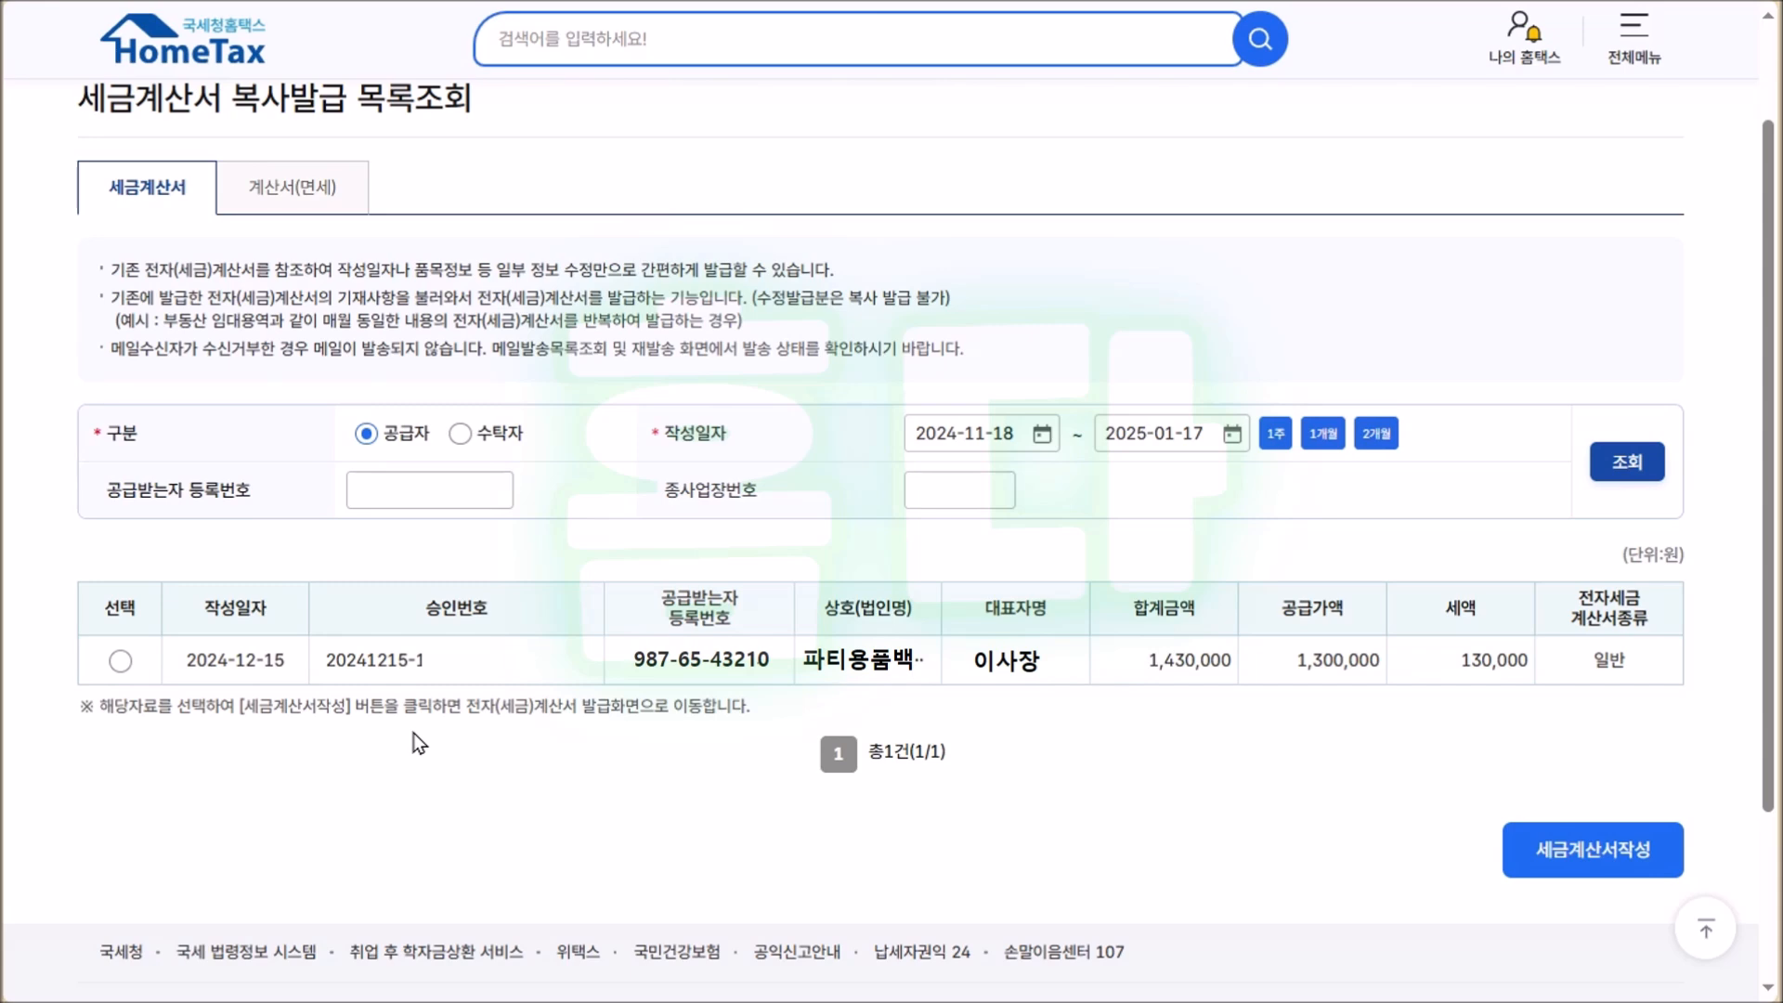
{"action": "left_click", "coordinate": [120, 661]}
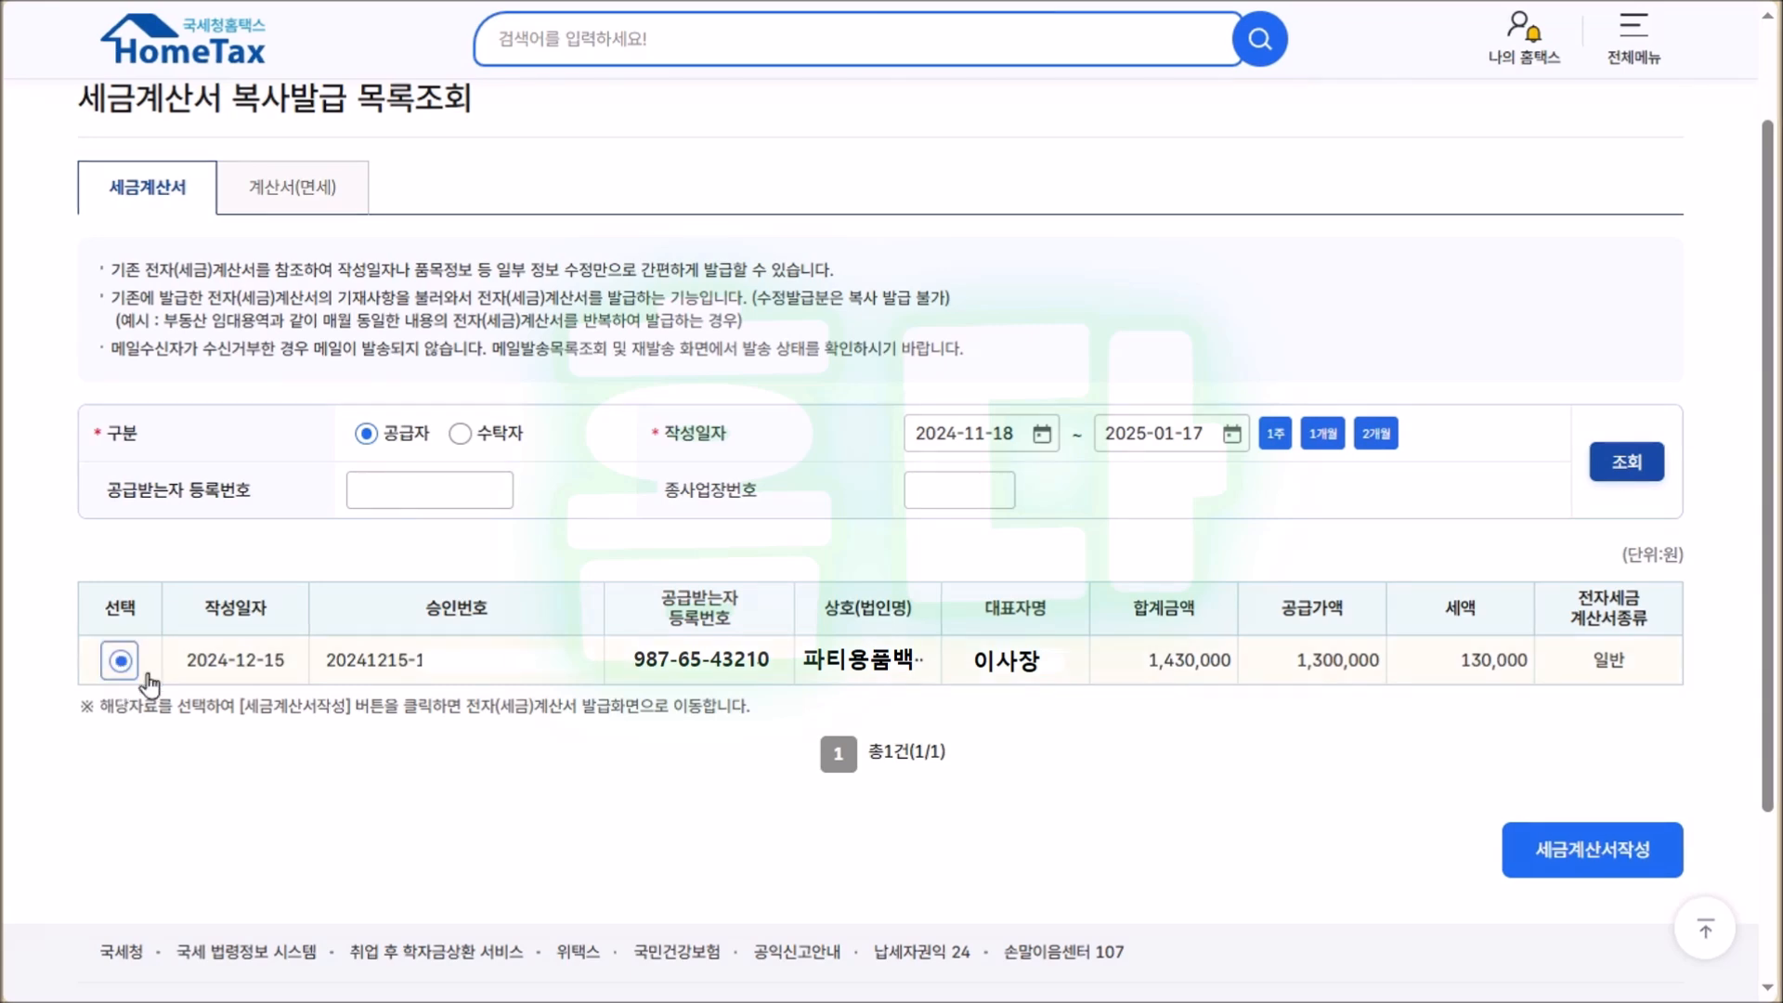
{"action": "left_click", "coordinate": [1570, 861]}
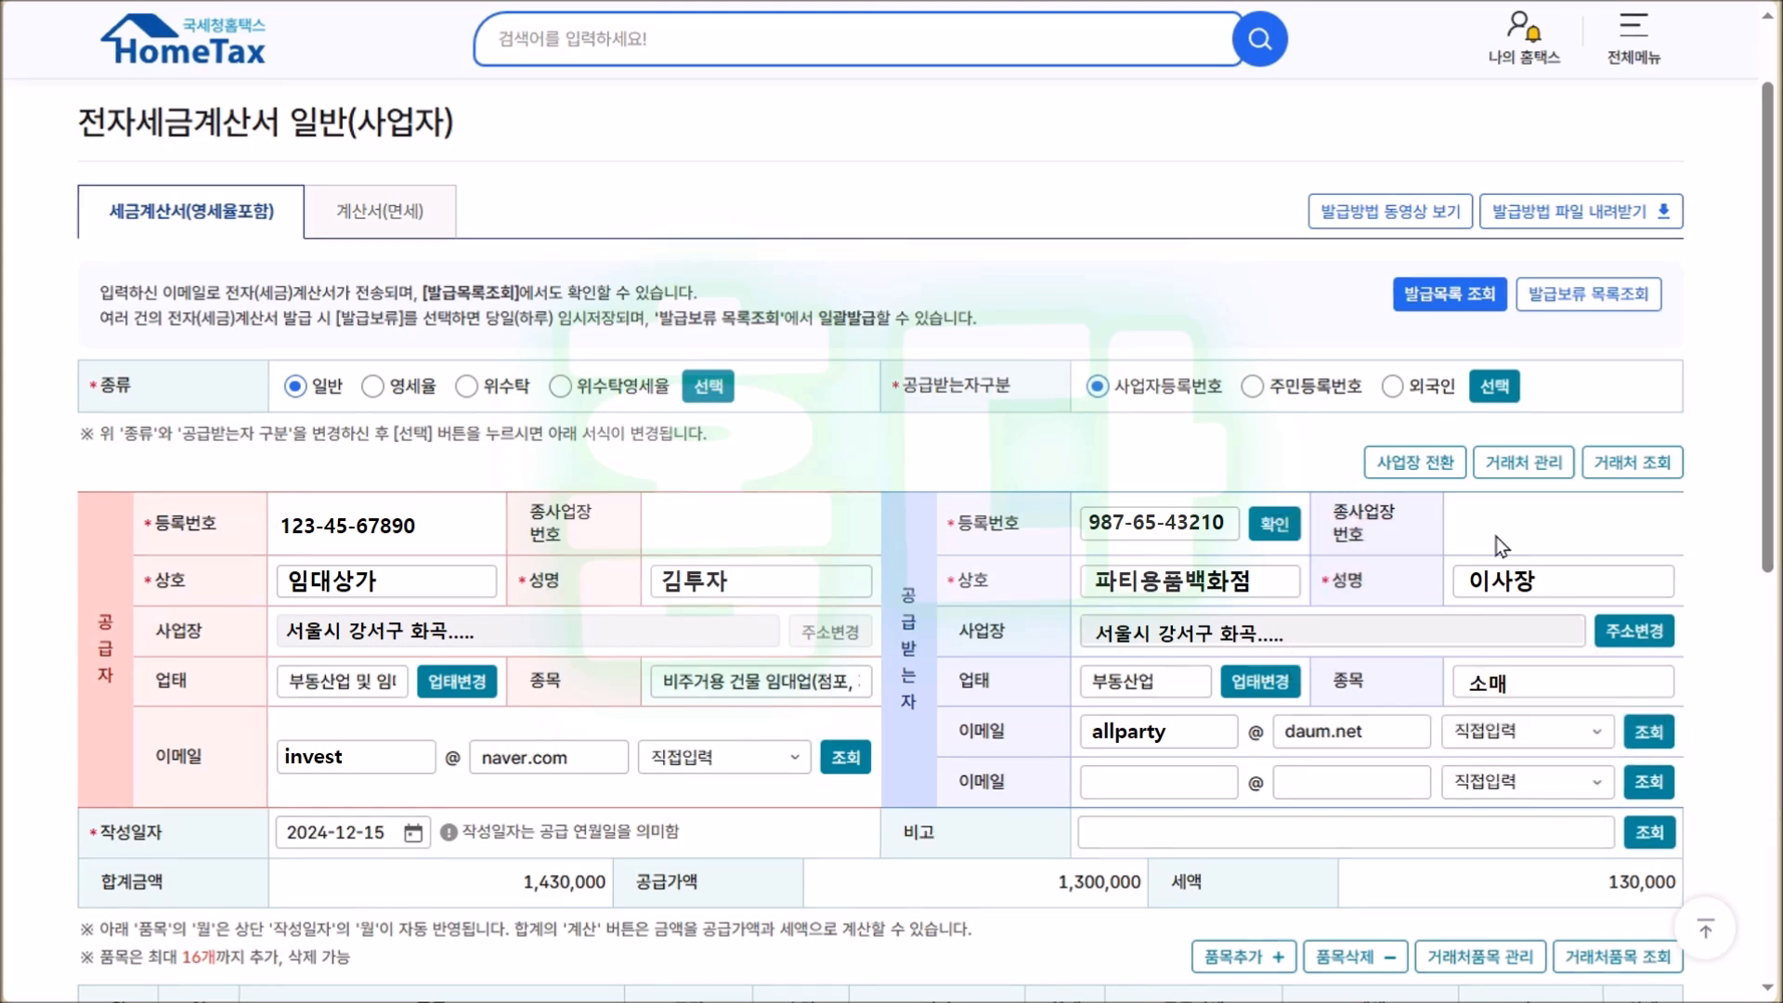
Redate the copied invoice's 작성일자 to 2025-01-15 and begin editing the first item description.
{"action": "scroll", "coordinate": [436, 319], "scroll_direction": "down", "scroll_amount": 7}
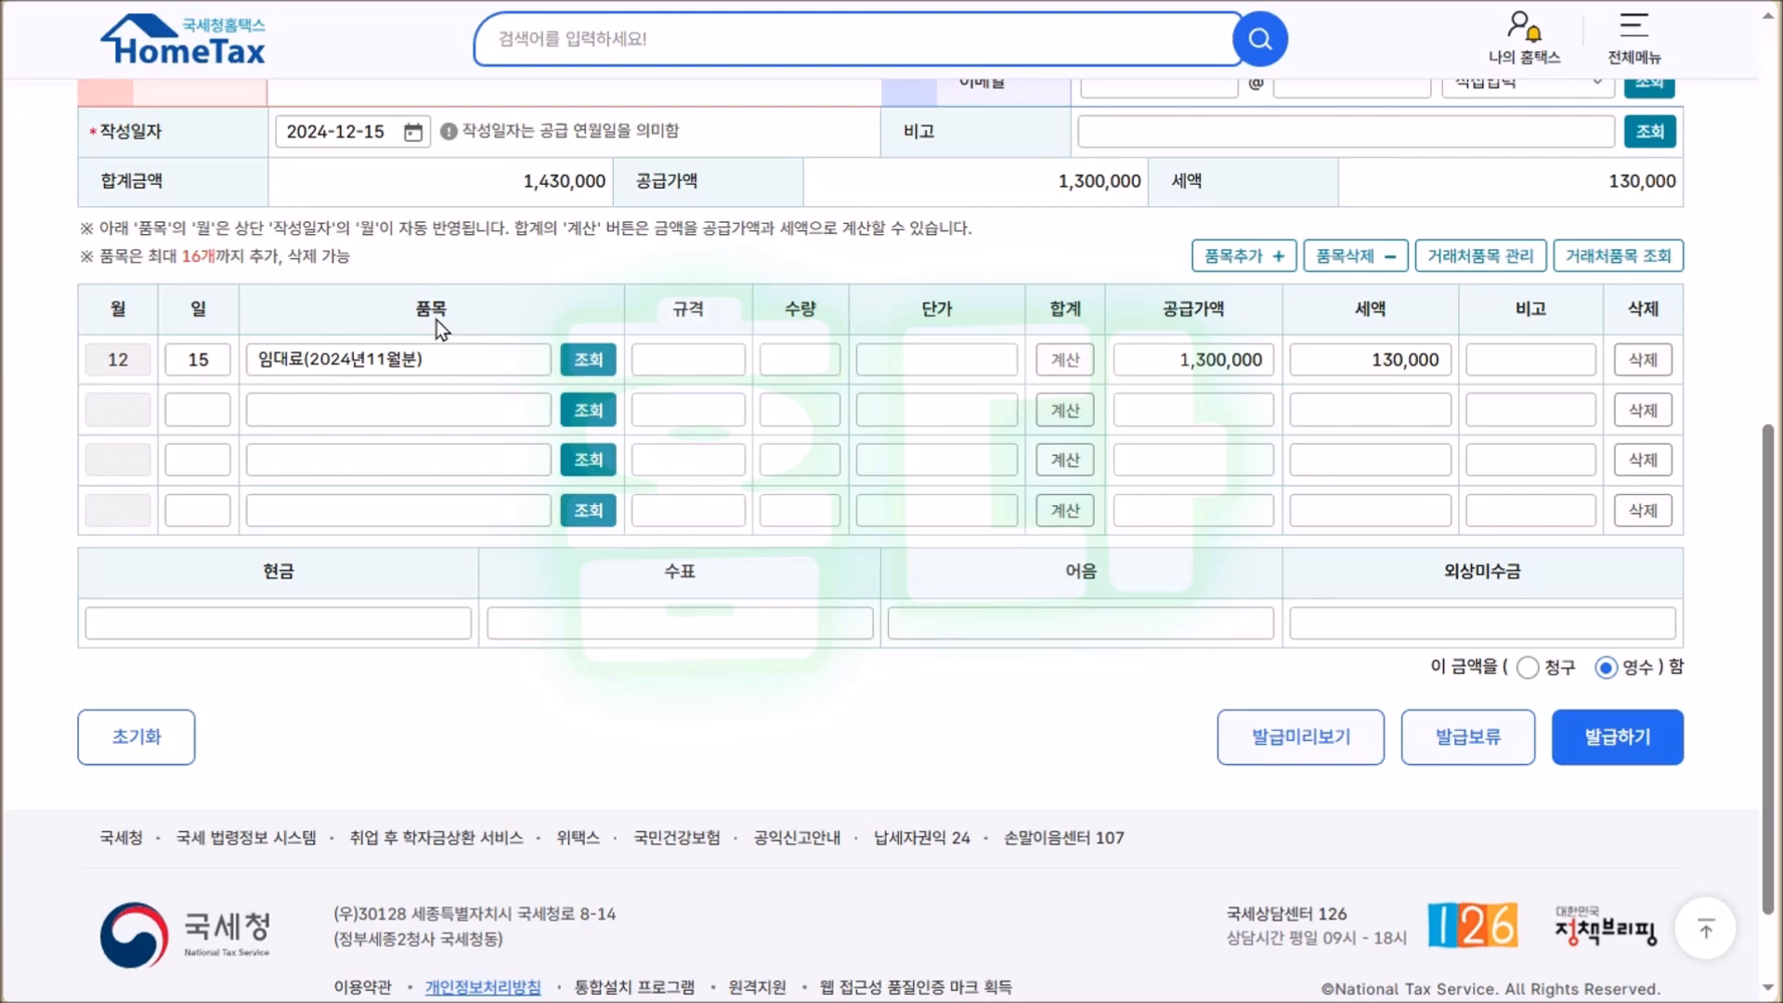
{"action": "left_click", "coordinate": [286, 131]}
{"action": "type", "text": "20250115"}
{"action": "left_click", "coordinate": [339, 190]}
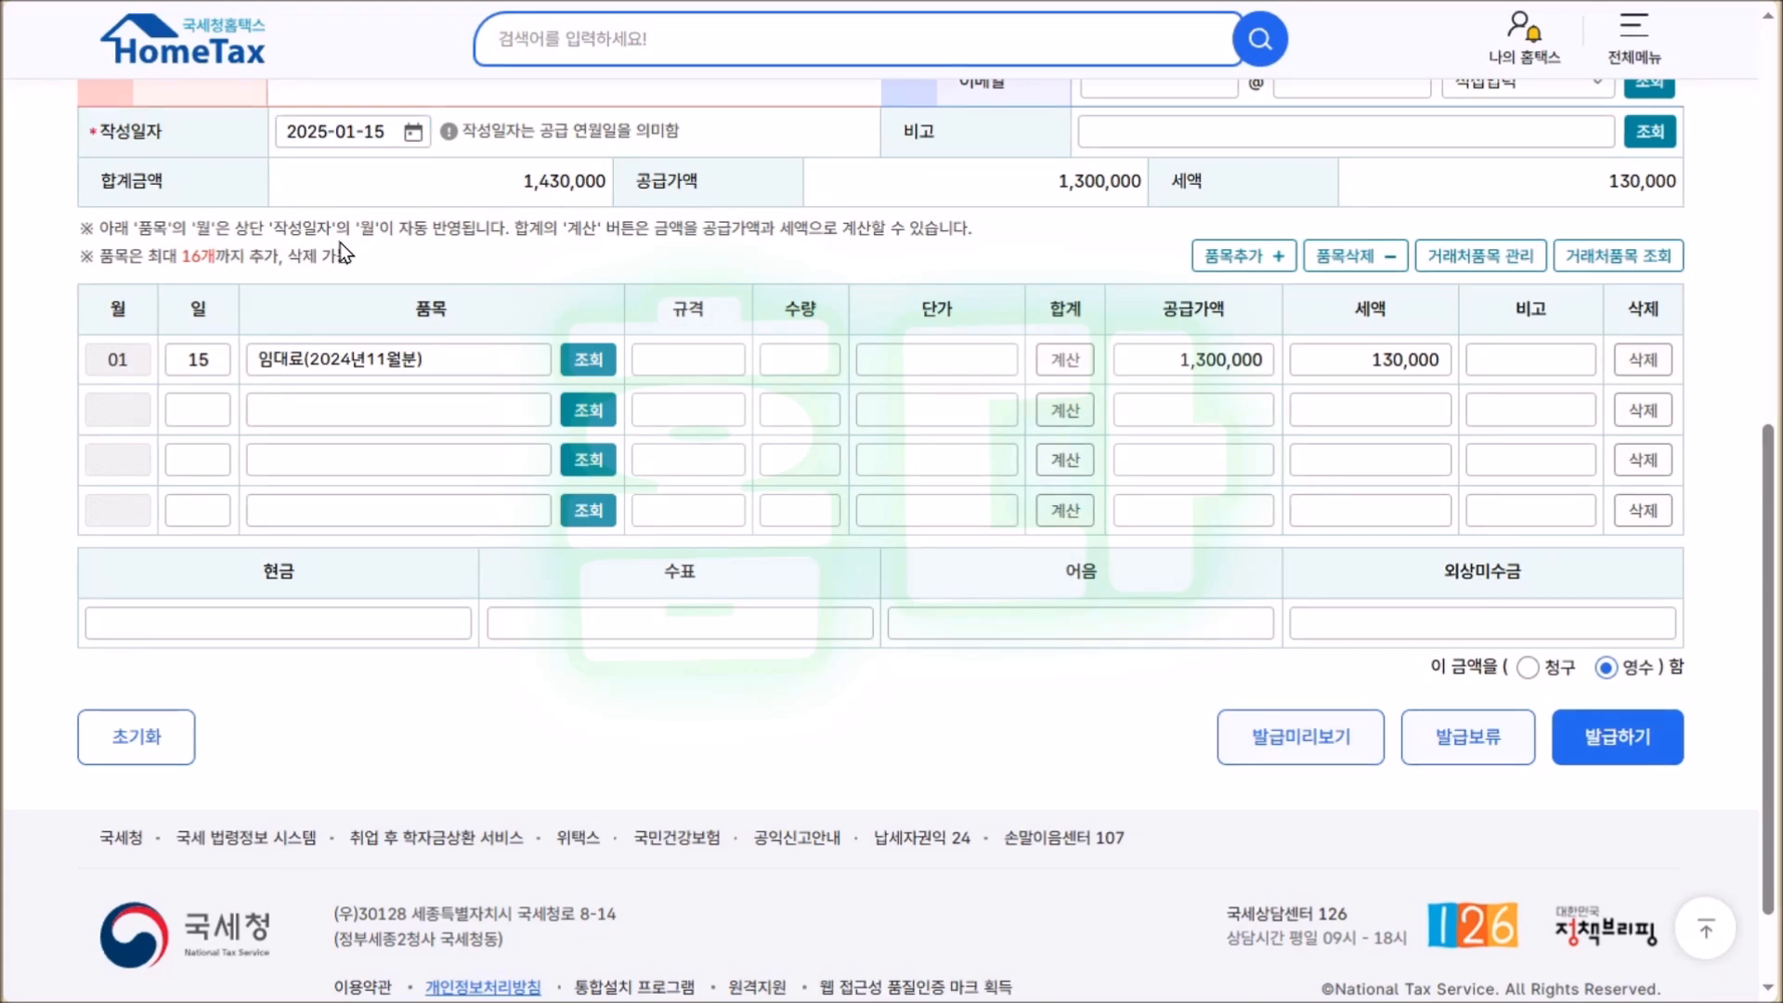
{"action": "left_click", "coordinate": [369, 350]}
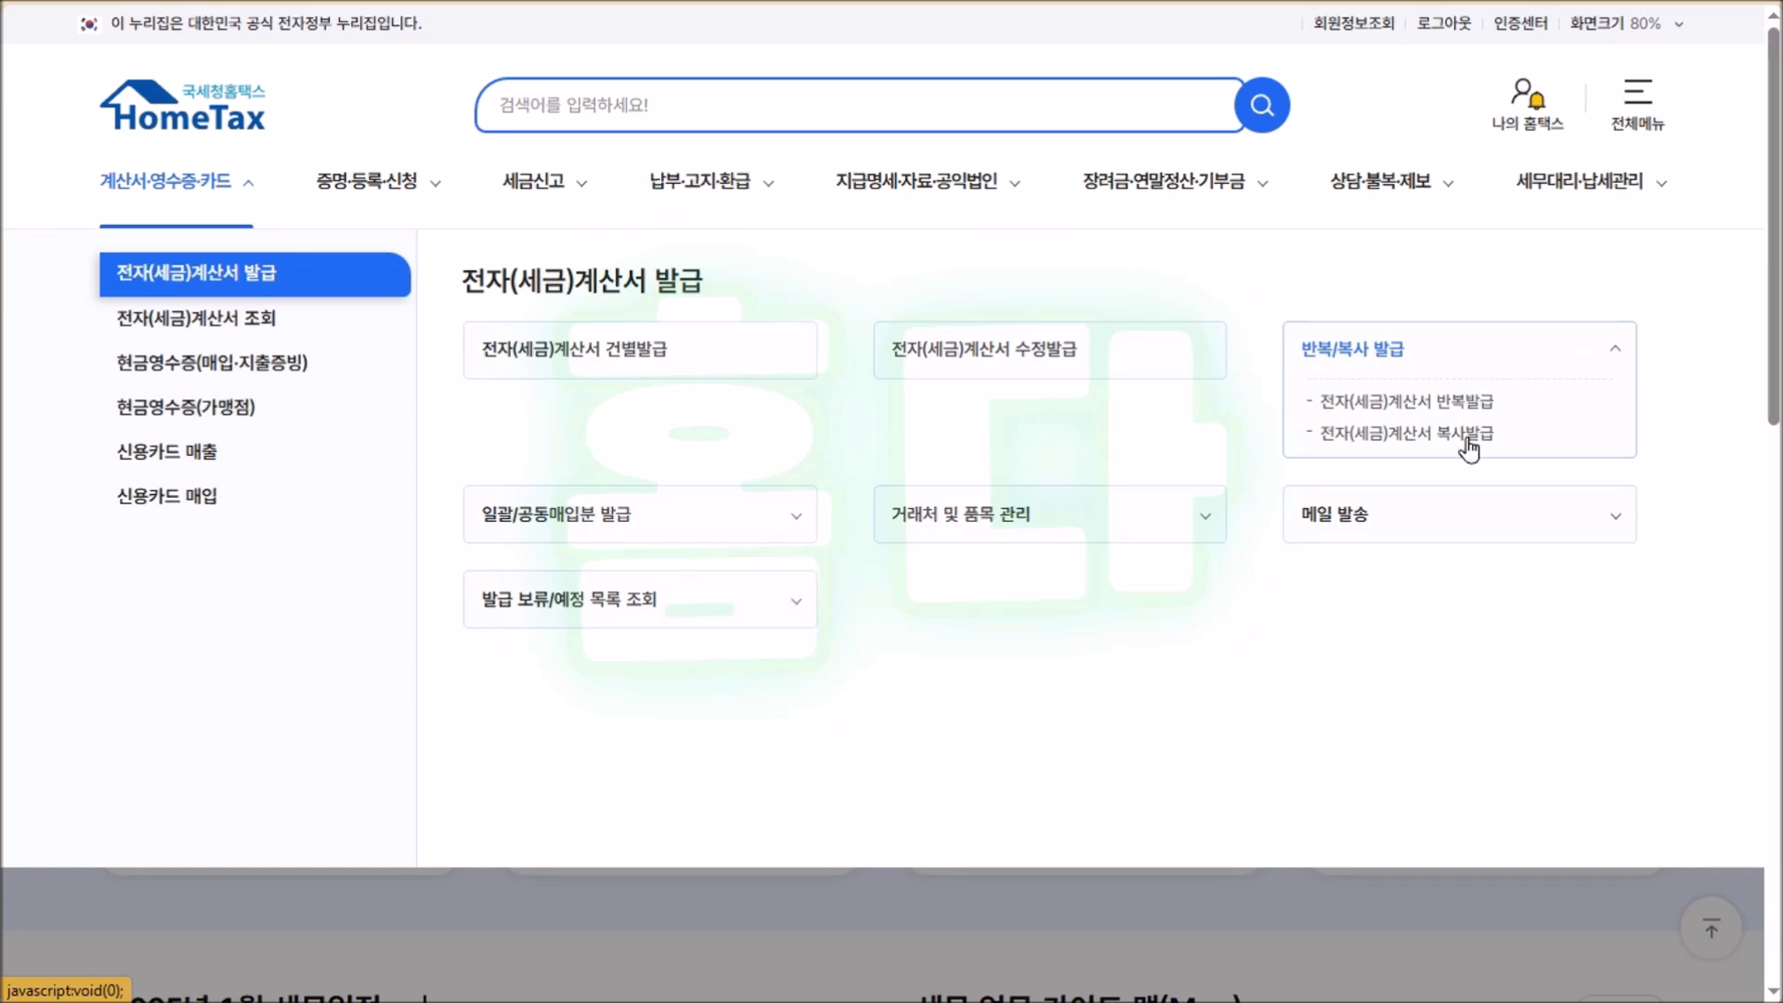
Start a repeat-issue tax invoice and enter day 23 for the first item row.
{"action": "left_click", "coordinate": [1473, 409]}
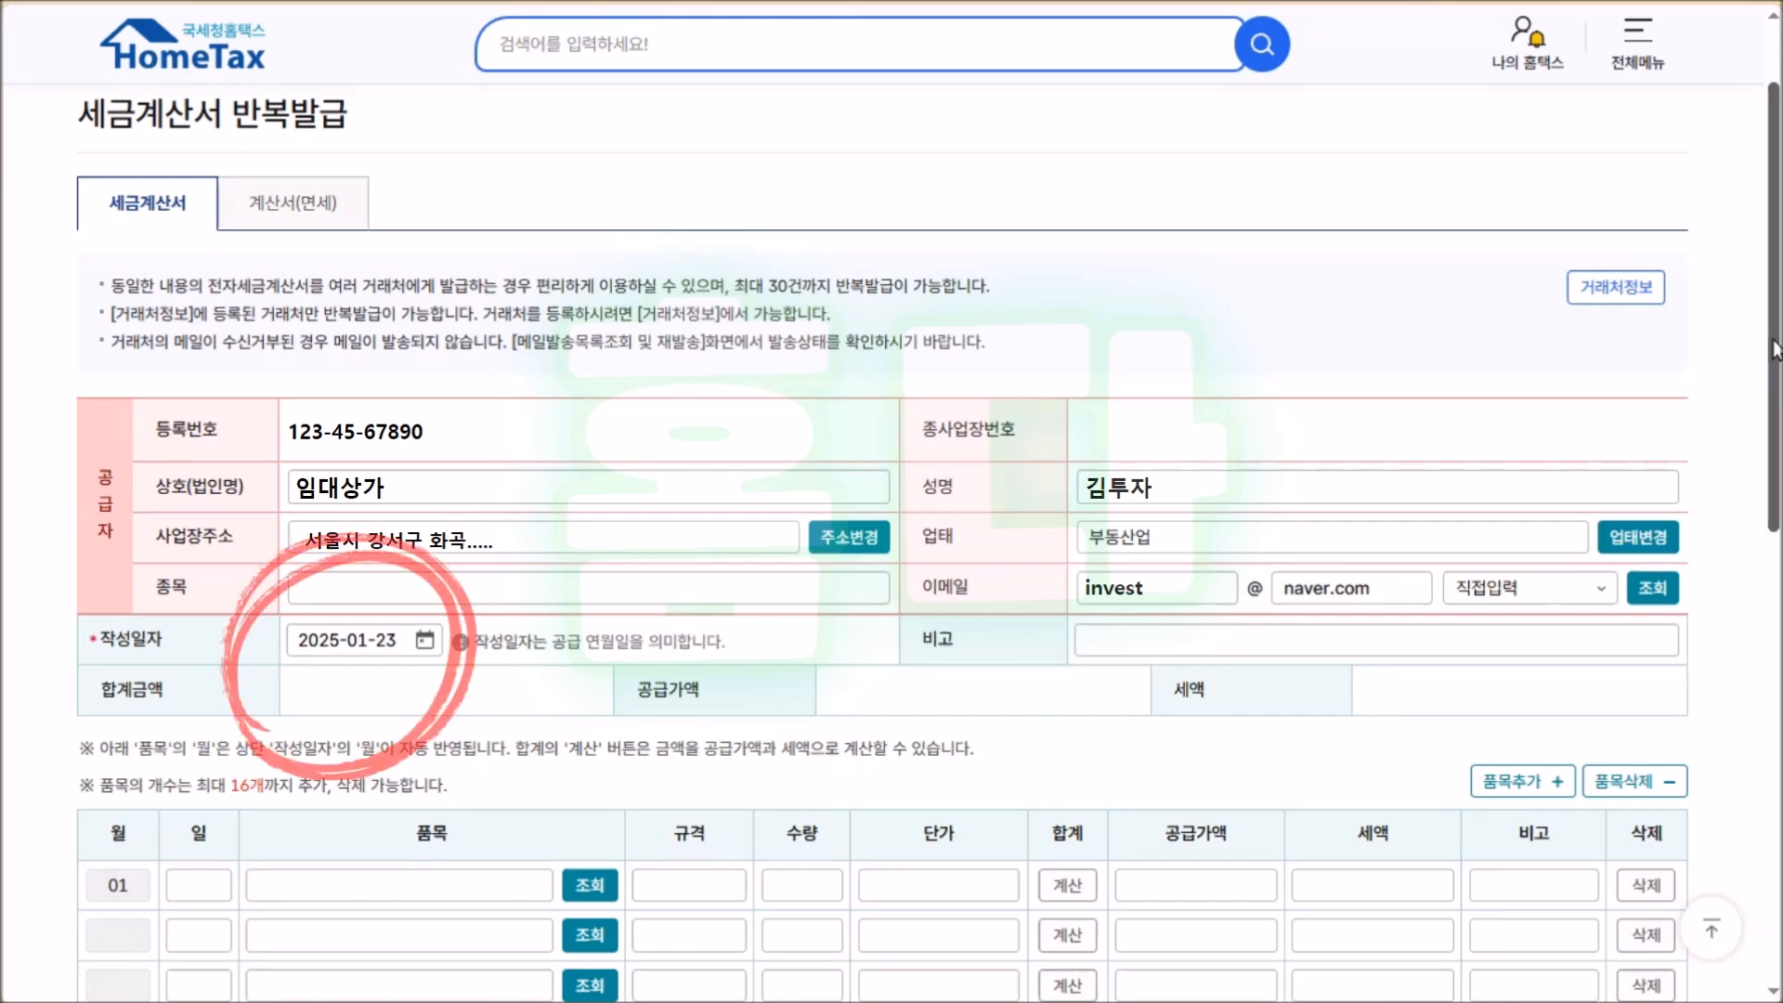
{"action": "scroll", "coordinate": [180, 284], "scroll_direction": "down", "scroll_amount": 7}
{"action": "left_click", "coordinate": [188, 235]}
{"action": "type", "text": "23"}
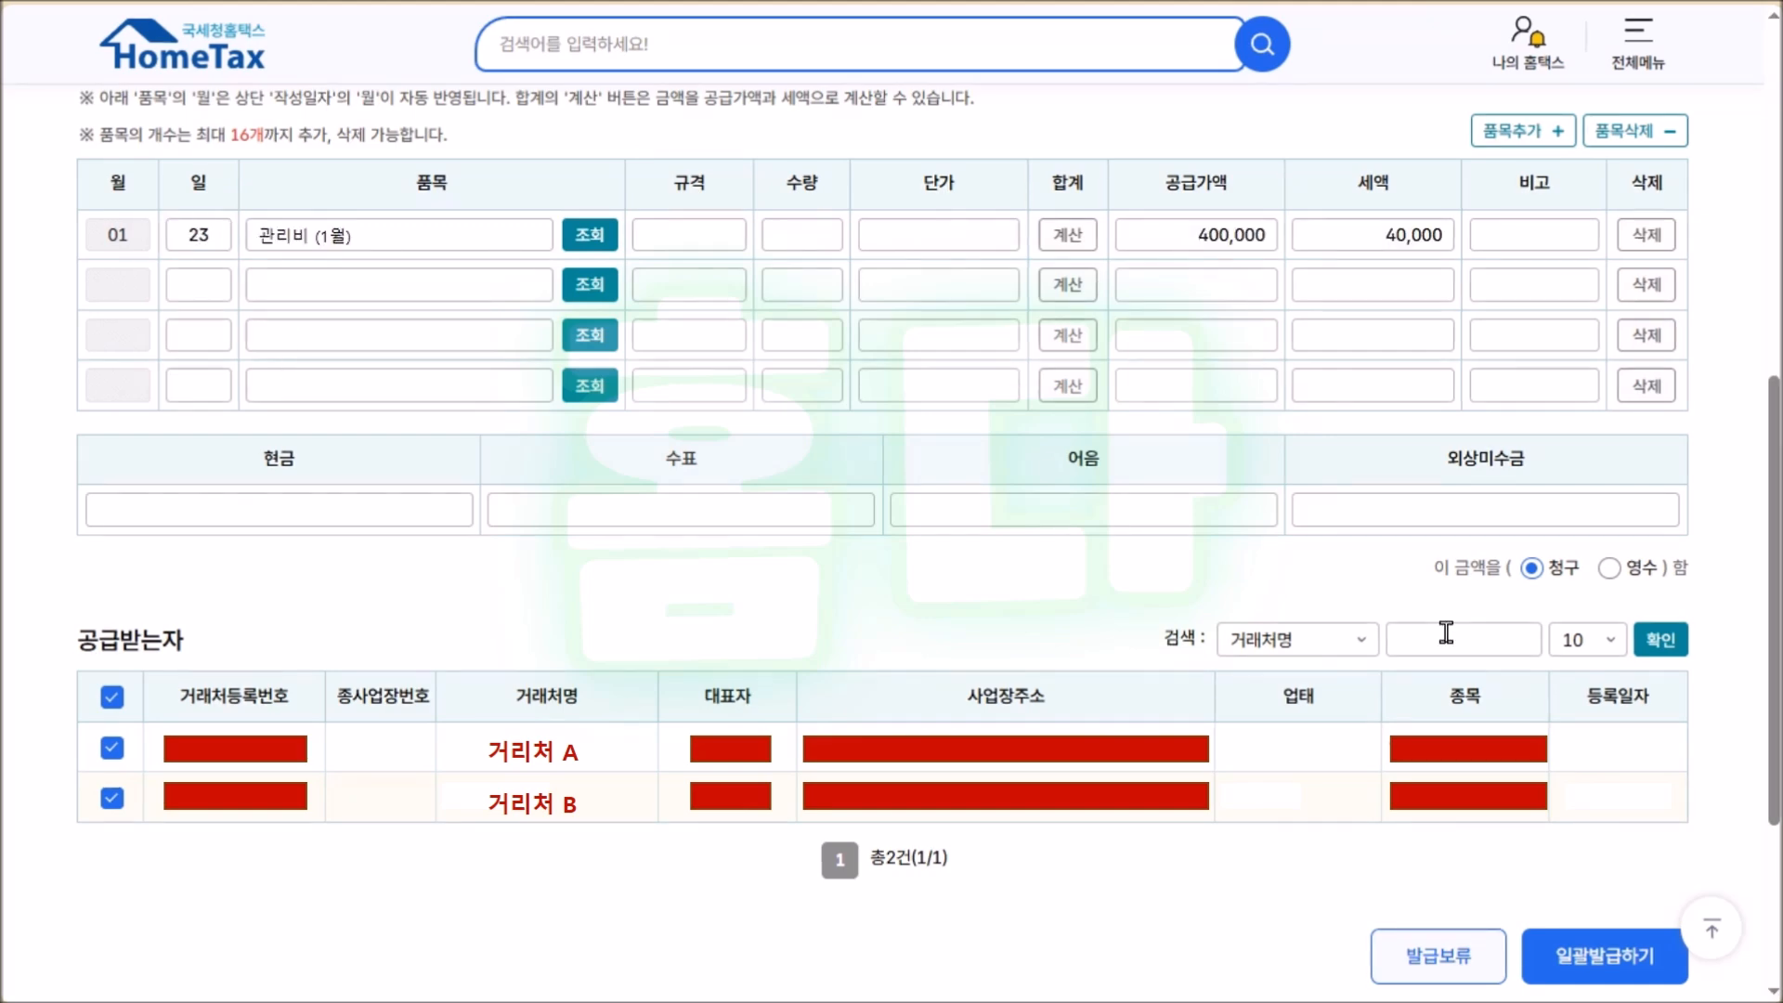